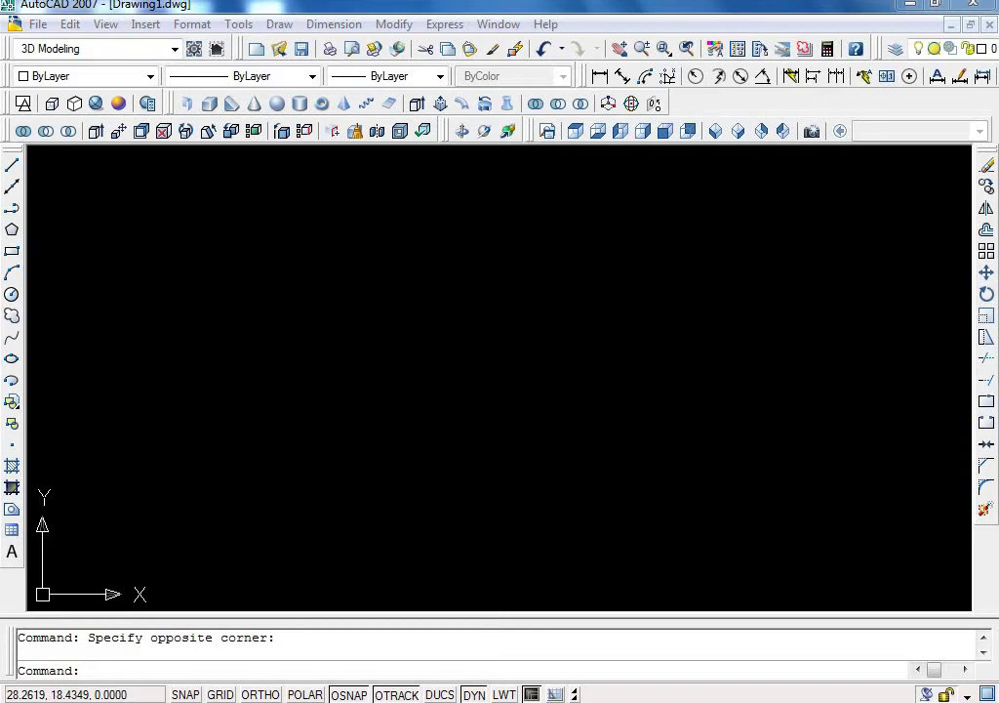
# Step: Turn the UCS icon off, then back on, via View > Display > UCS Icon > On
pyautogui.click(106, 24)
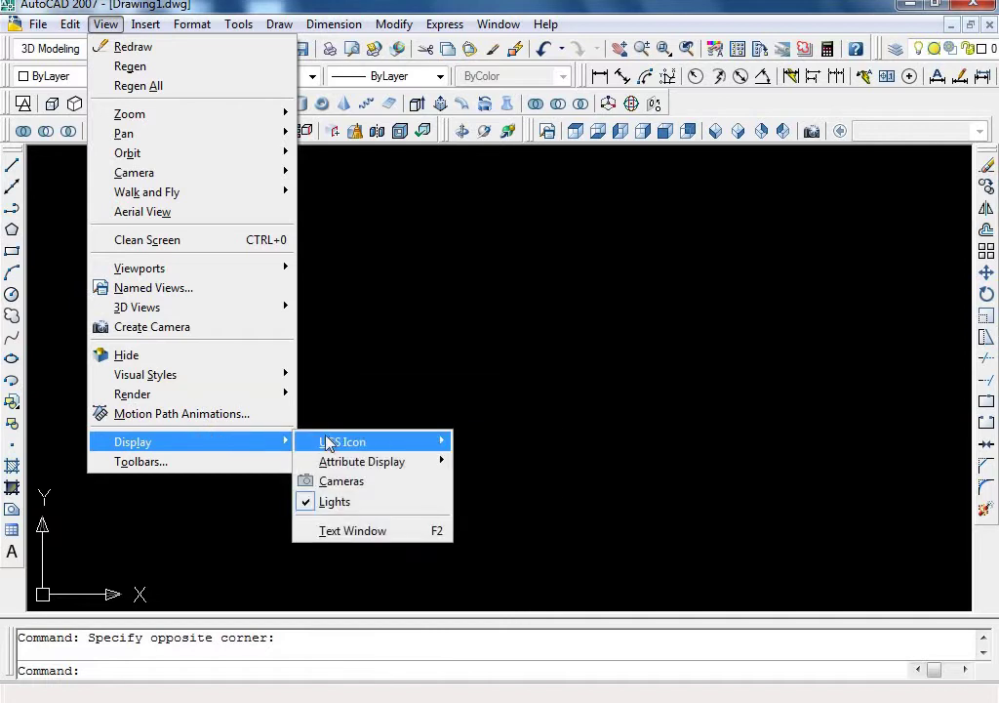
pyautogui.moveTo(376, 441)
pyautogui.click(477, 444)
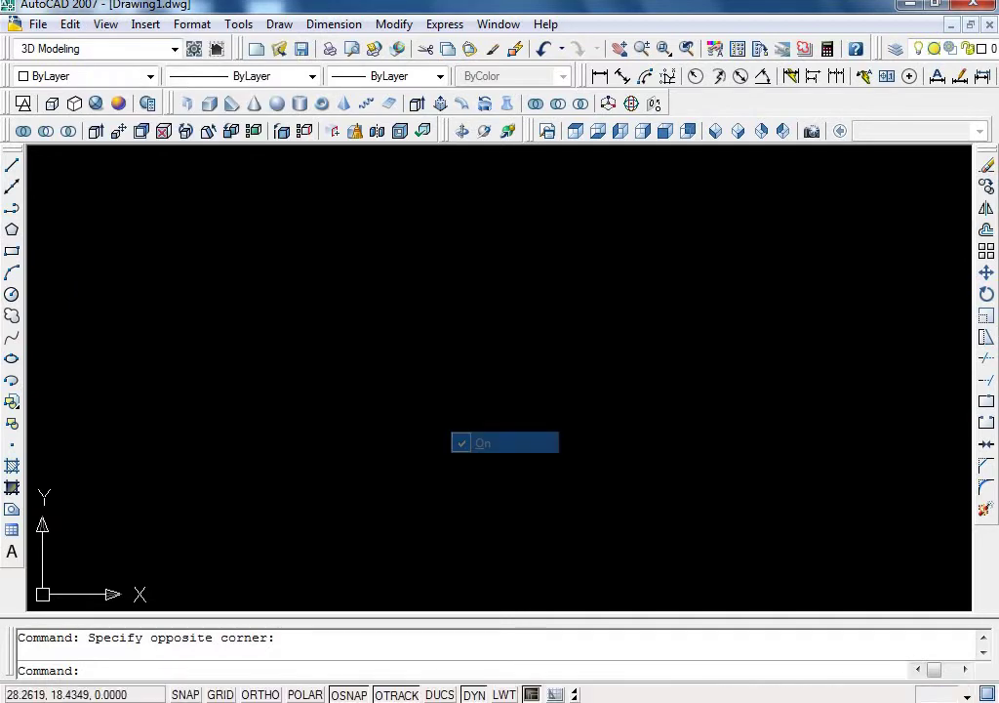
pyautogui.click(108, 25)
pyautogui.moveTo(195, 443)
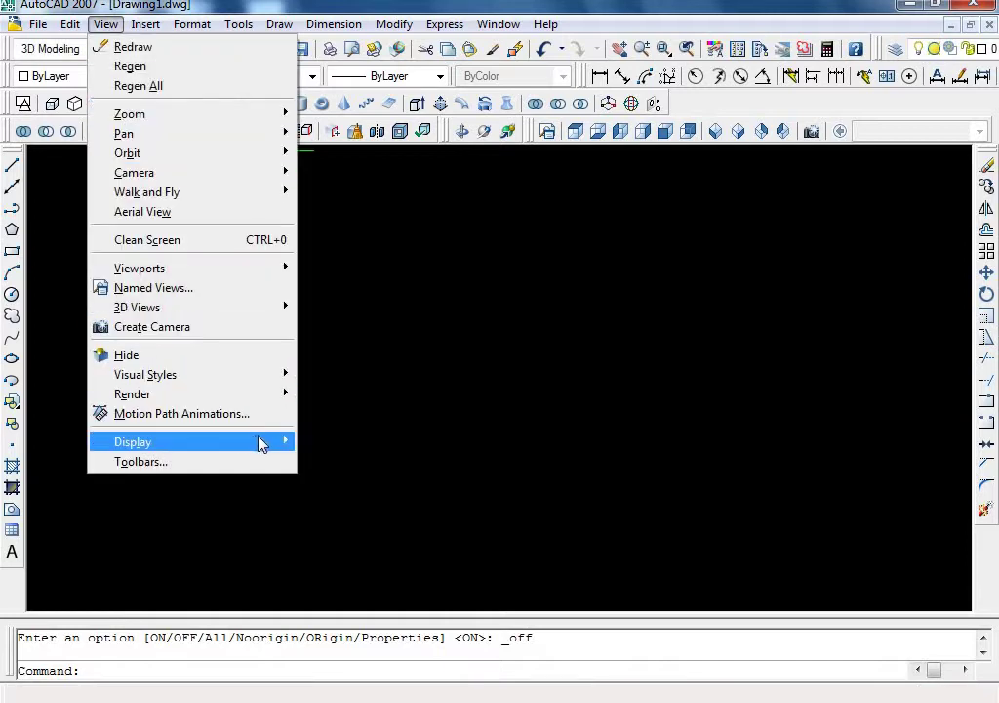
pyautogui.click(477, 442)
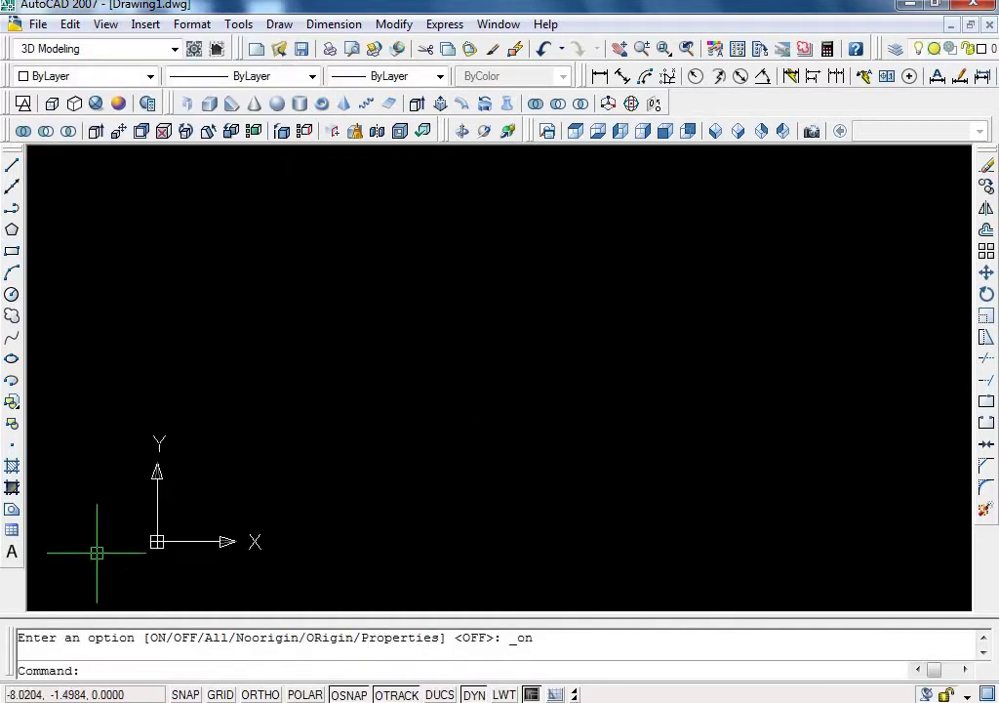
pyautogui.scroll(3, 156, 545)
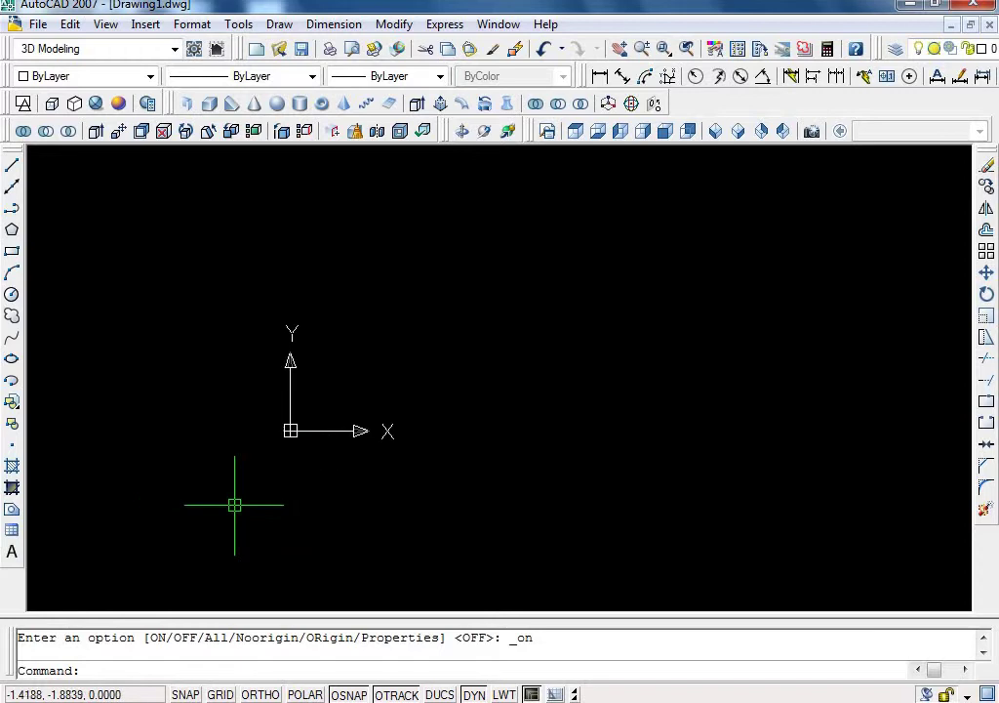
pyautogui.click(115, 27)
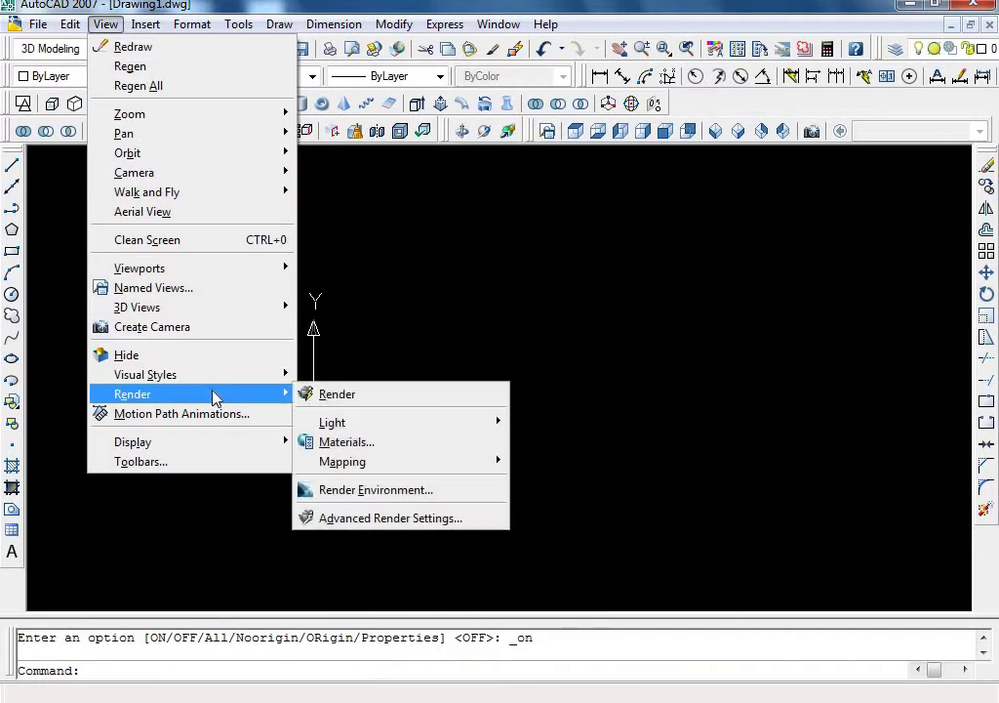
pyautogui.moveTo(133, 442)
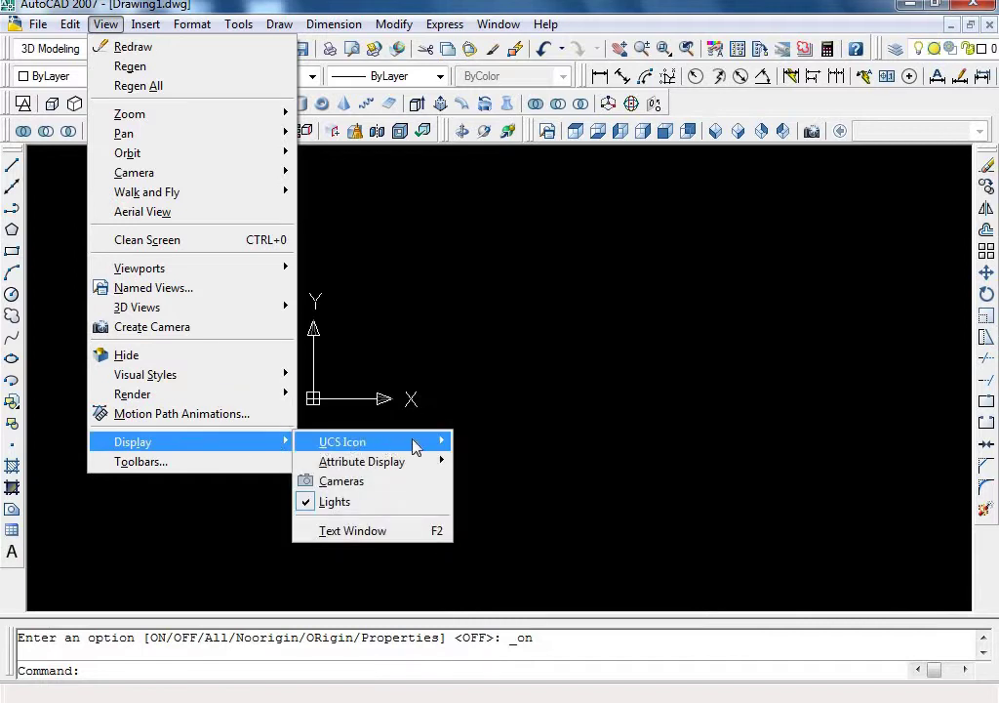
pyautogui.moveTo(342, 442)
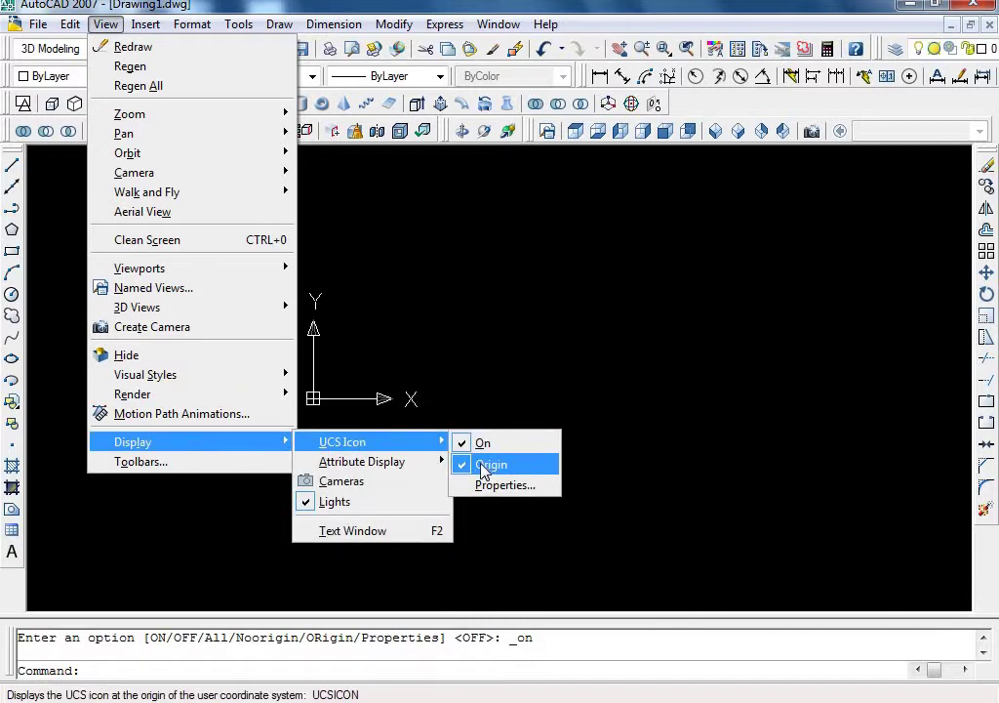
# Step: Toggle the UCS icon's Origin setting off, on, and off again so it stays lower-left
pyautogui.click(486, 466)
pyautogui.scroll(-2, 444, 395)
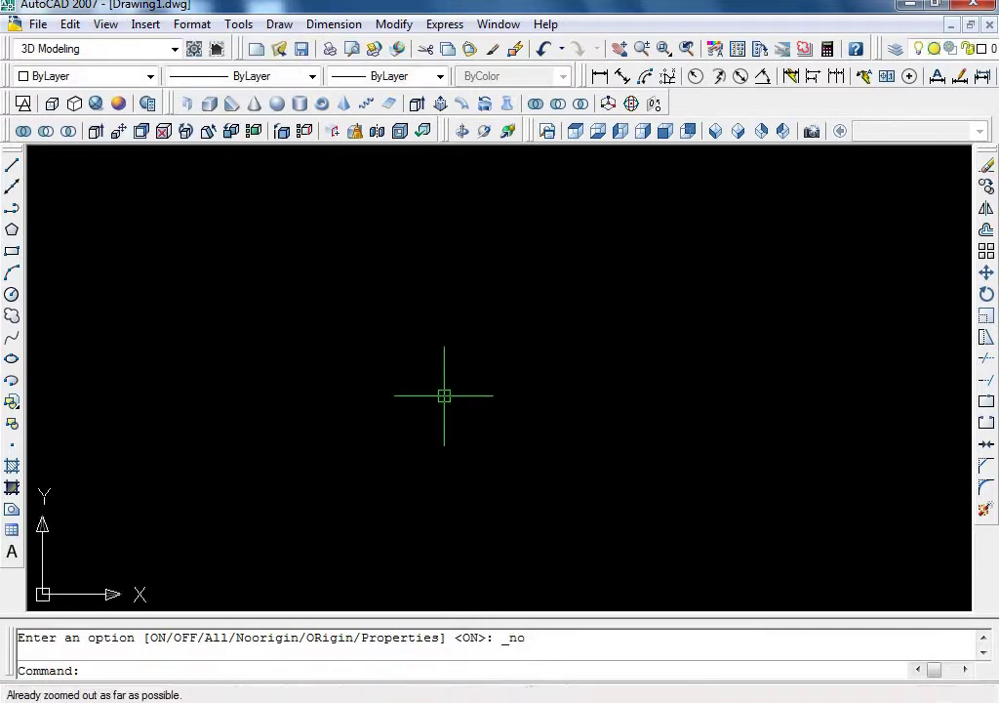
pyautogui.click(105, 24)
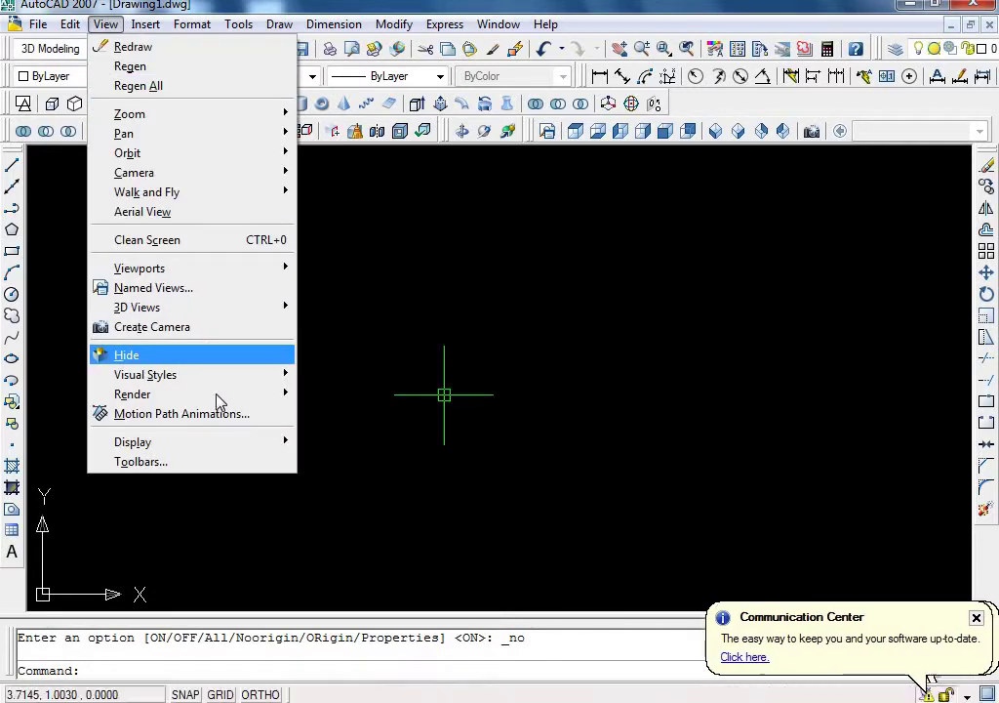
pyautogui.moveTo(132, 442)
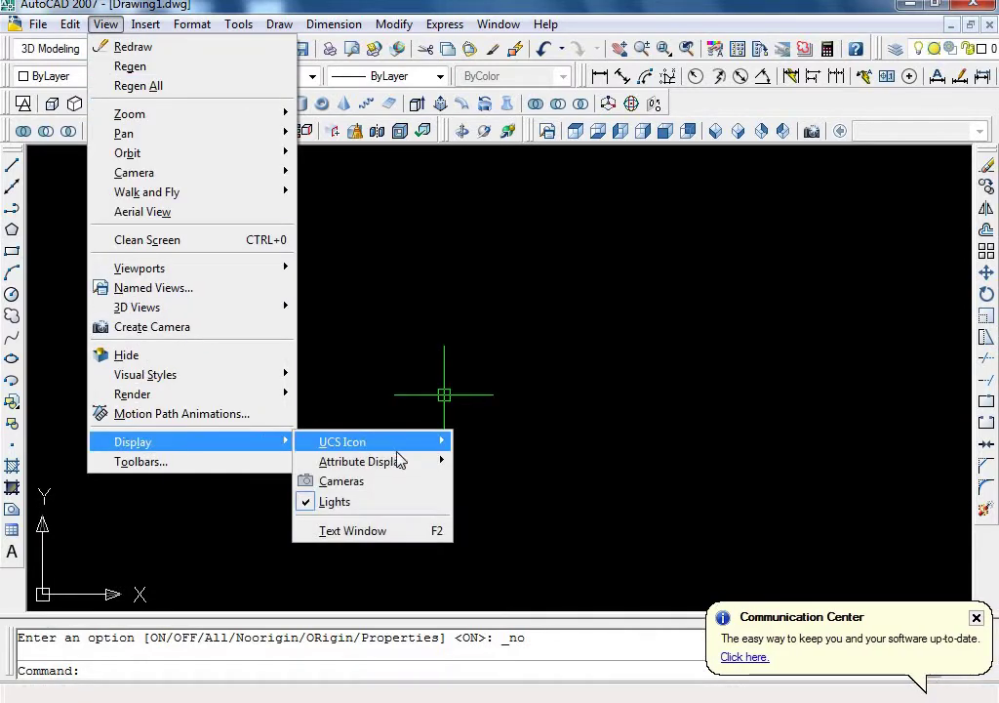
pyautogui.click(480, 462)
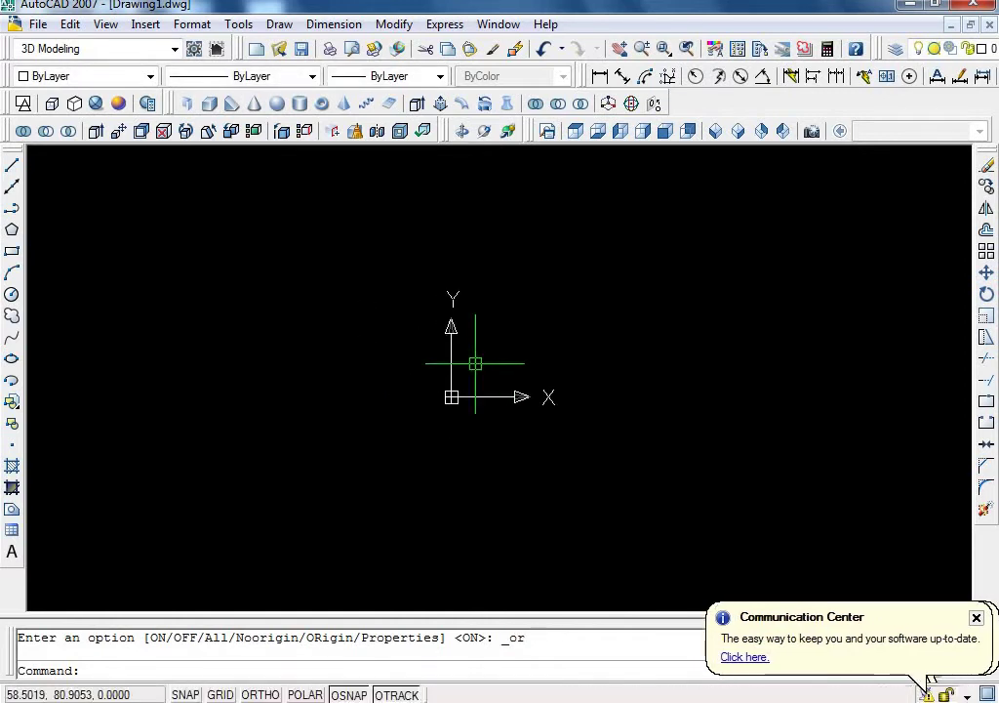
pyautogui.click(104, 28)
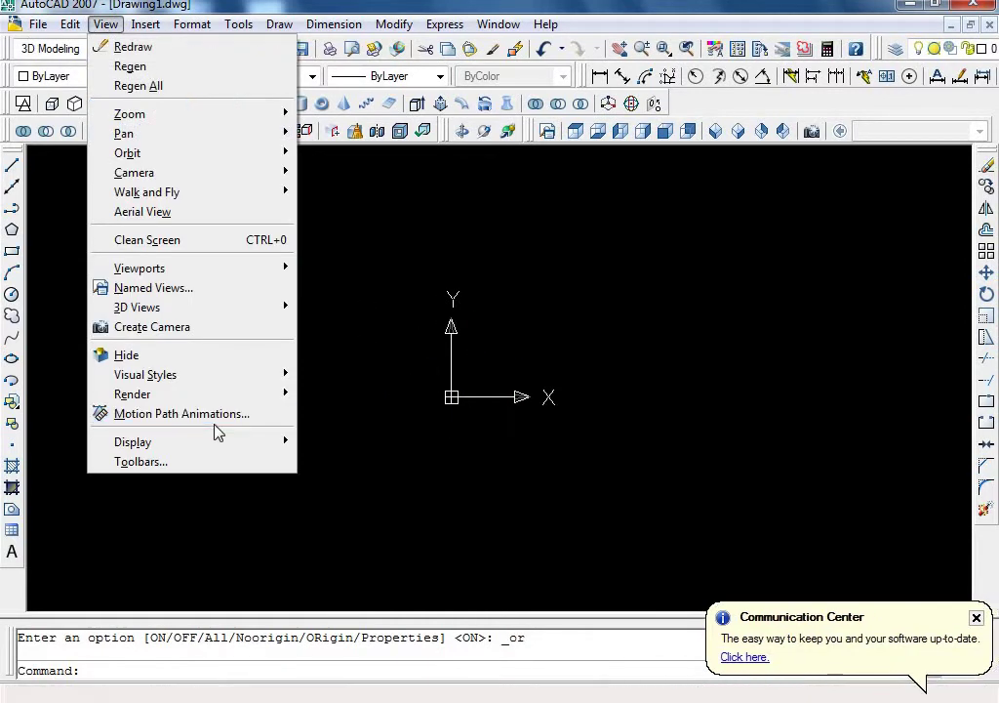
pyautogui.moveTo(343, 442)
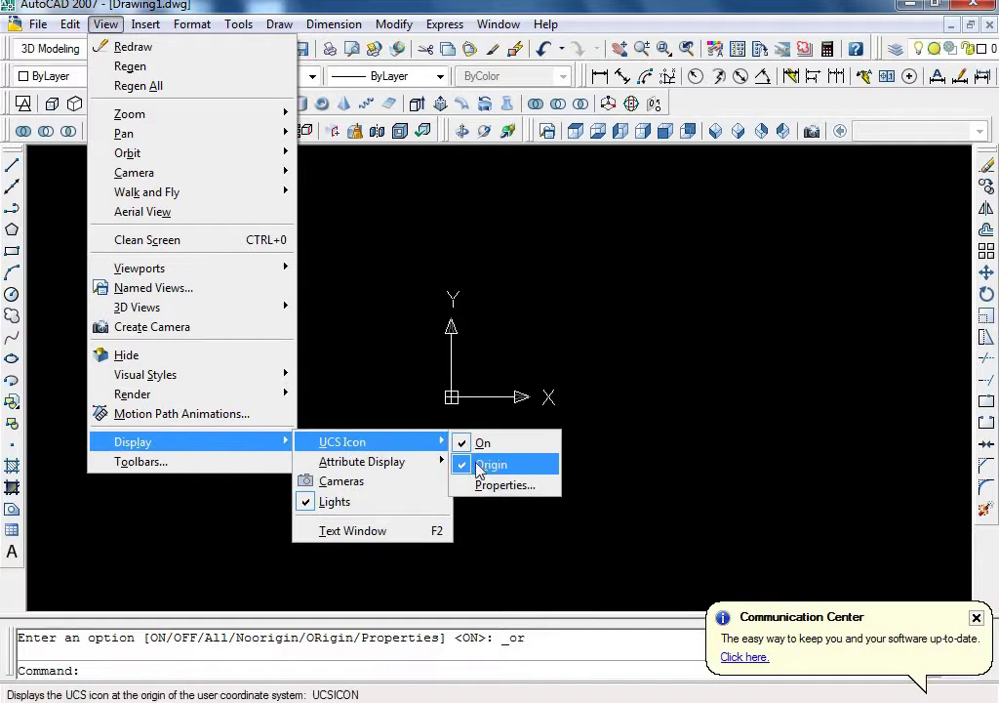
pyautogui.click(488, 463)
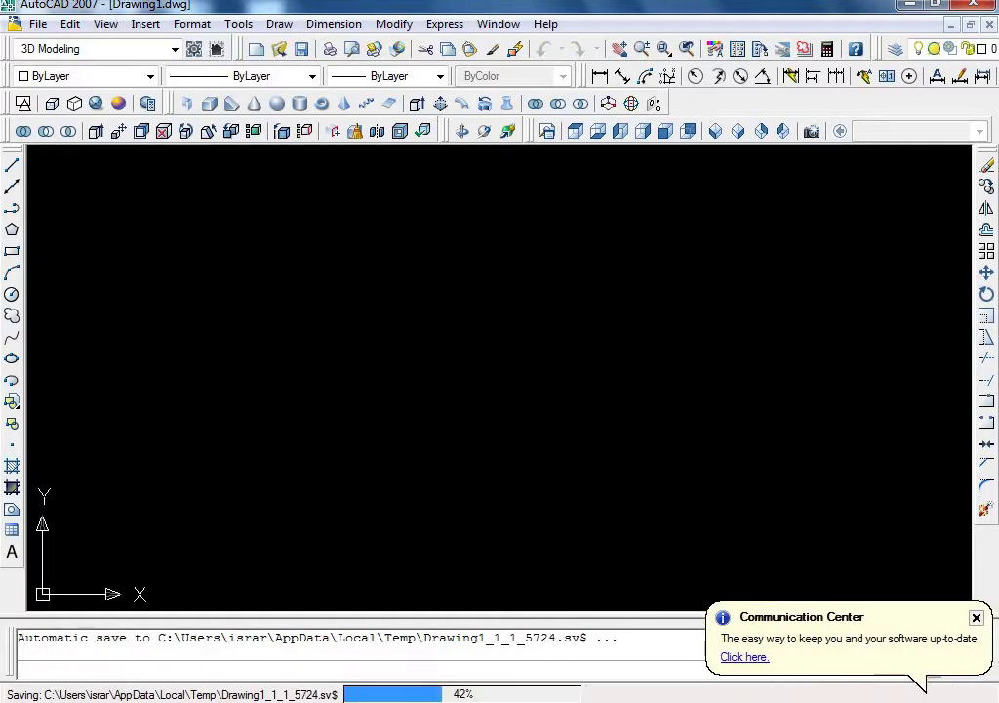
pyautogui.click(107, 26)
pyautogui.moveTo(133, 442)
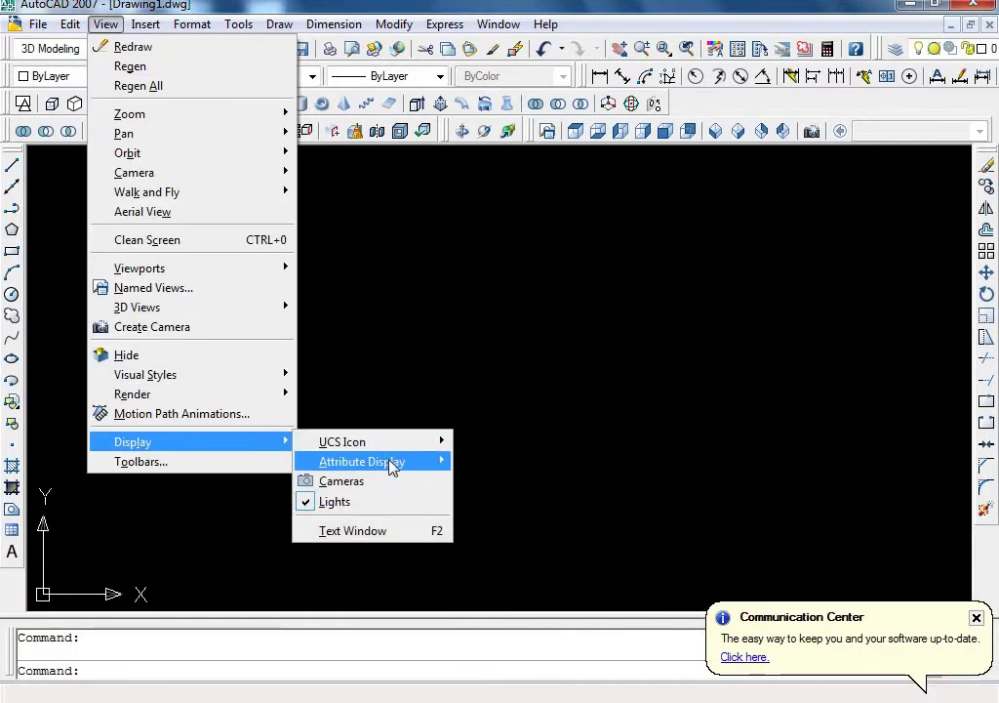
pyautogui.moveTo(342, 443)
pyautogui.click(512, 484)
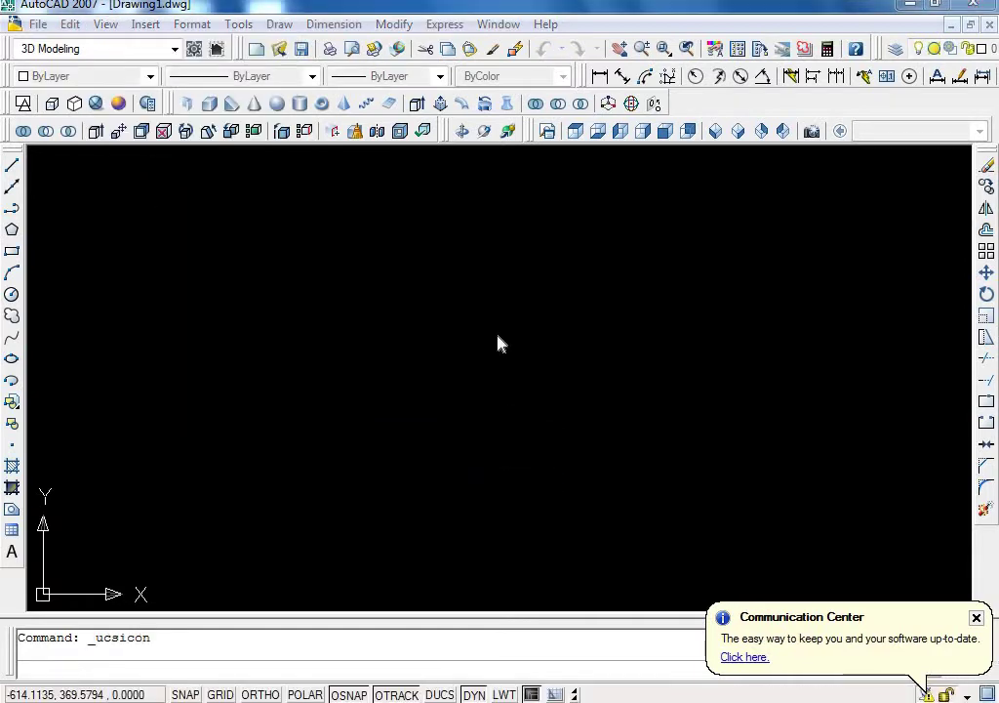
pyautogui.moveTo(450, 159); pyautogui.dragTo(648, 154)
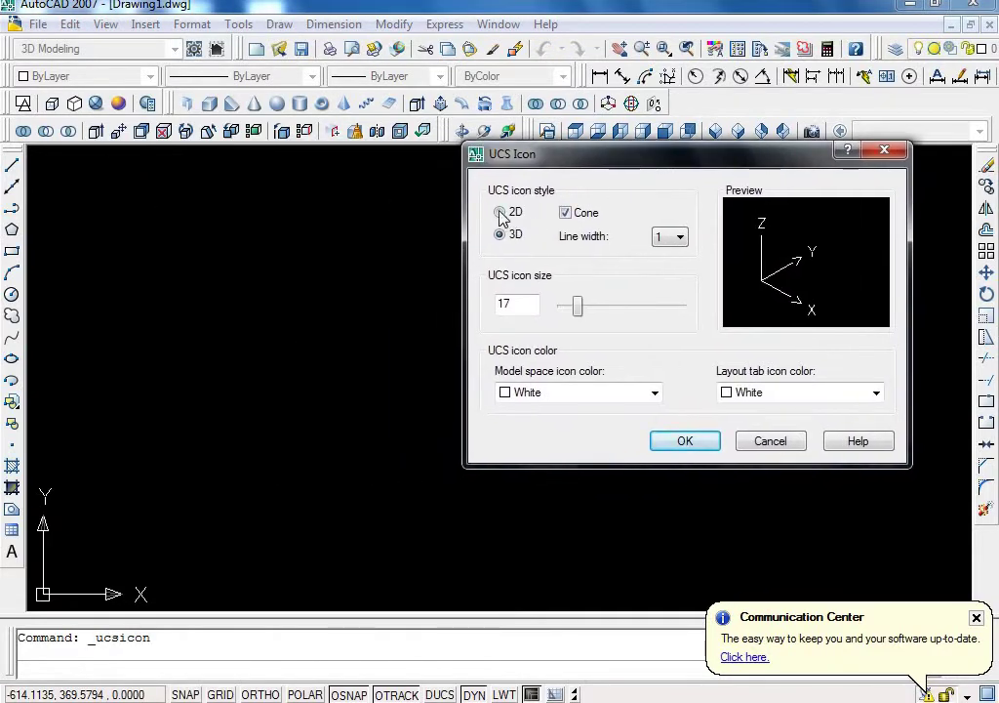
pyautogui.click(501, 213)
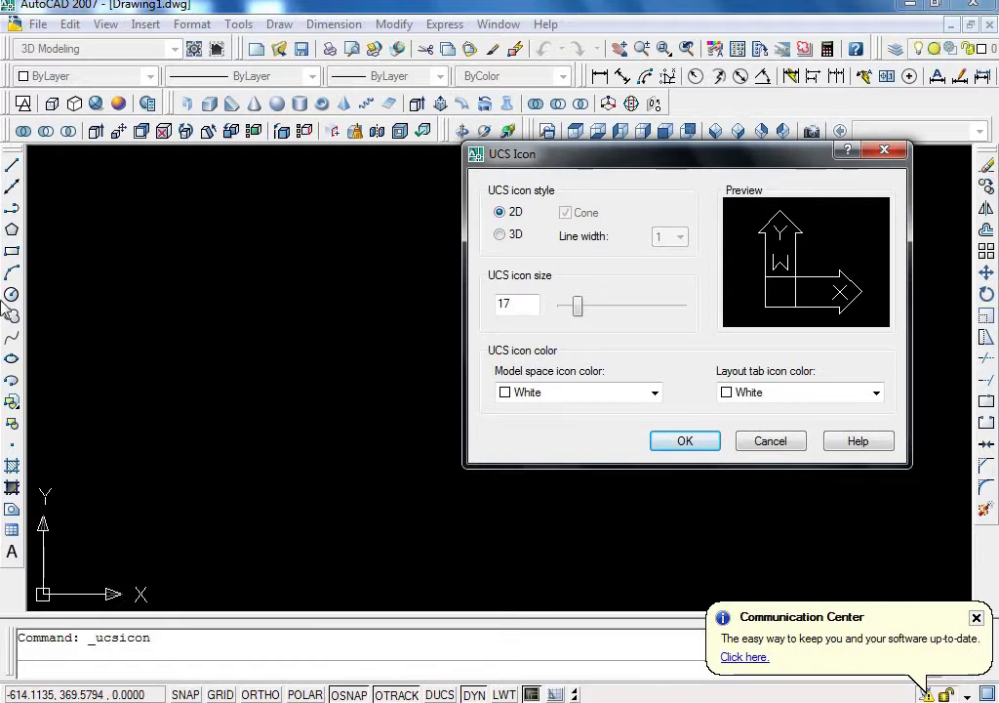
pyautogui.press('Return')
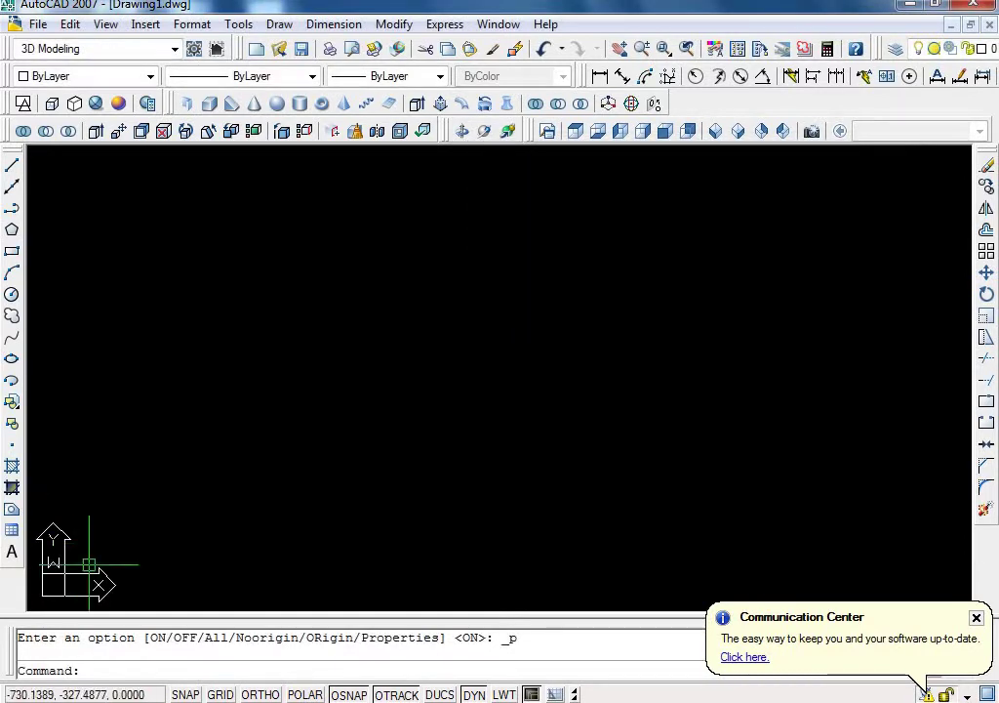
pyautogui.click(105, 24)
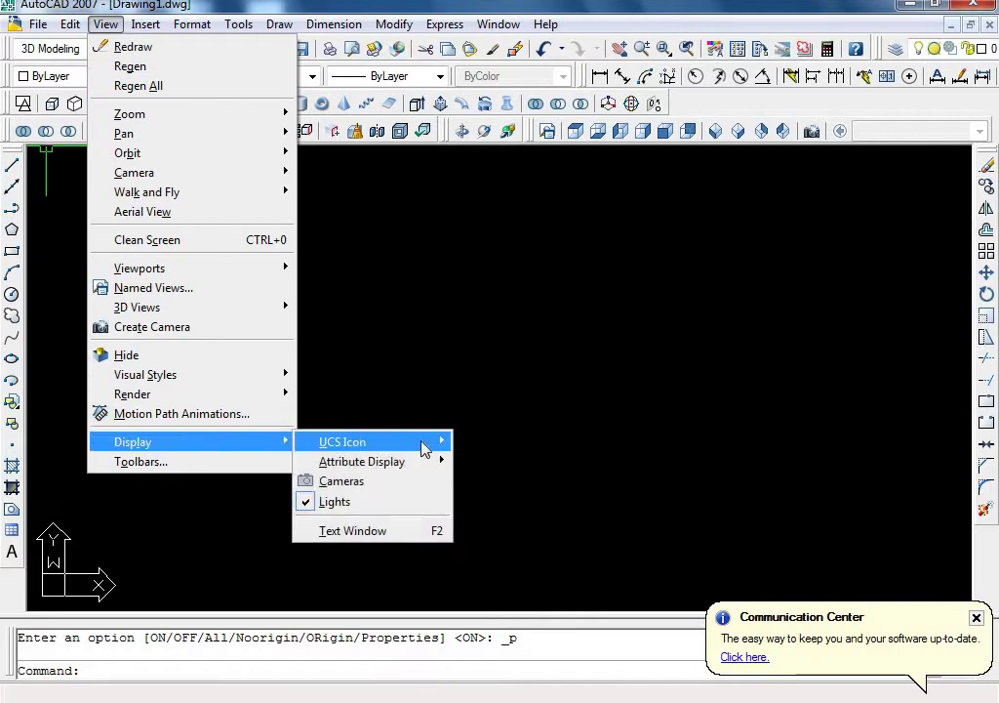
pyautogui.moveTo(342, 442)
pyautogui.click(502, 484)
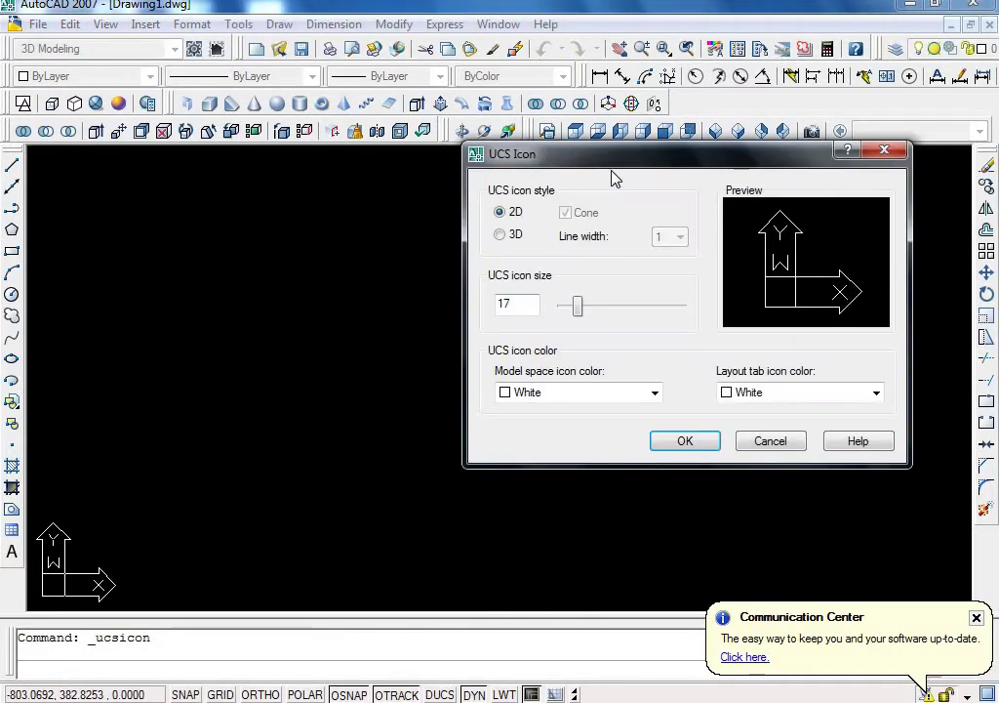
pyautogui.click(501, 235)
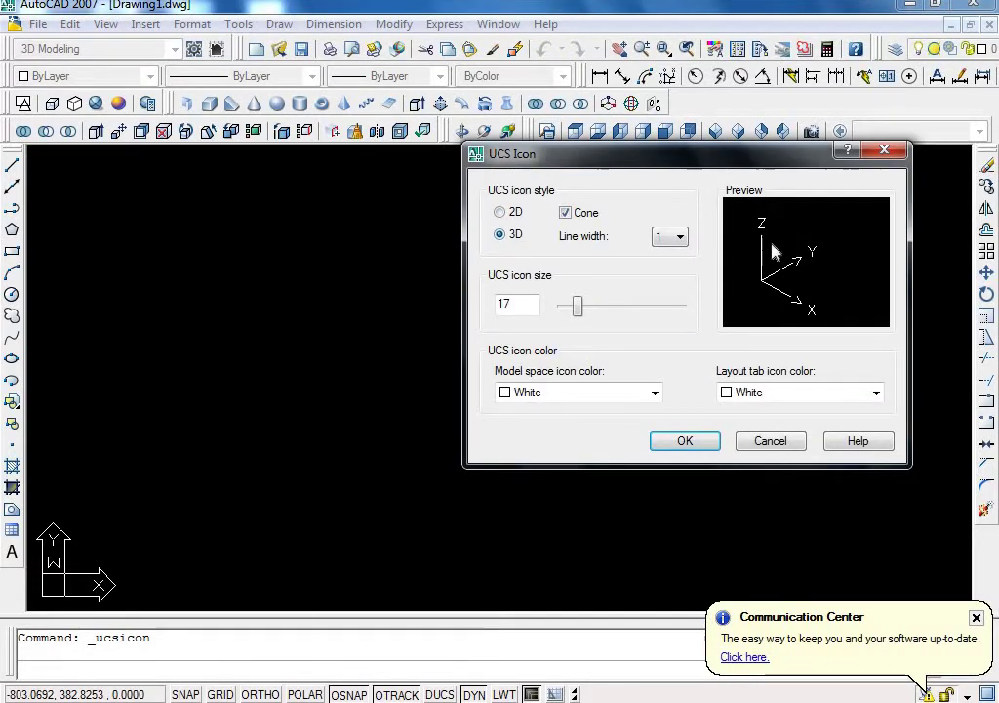
pyautogui.click(685, 441)
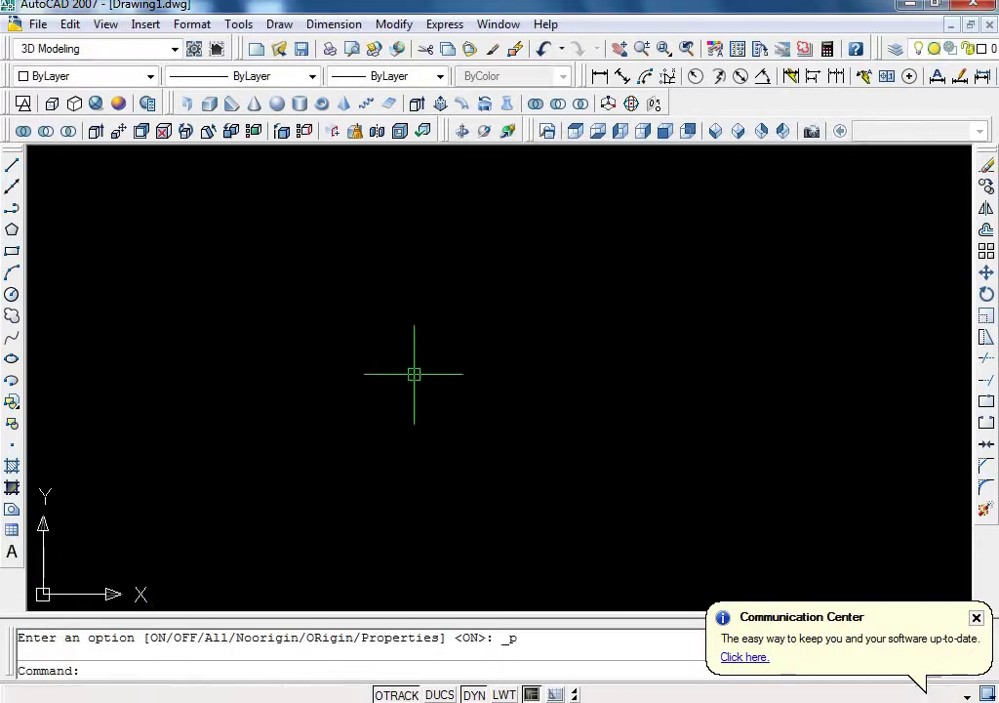
pyautogui.scroll(-3, 413, 373)
# Step: Place the UCS icon at the origin and set its line width to 3 and size to 50
pyautogui.click(104, 27)
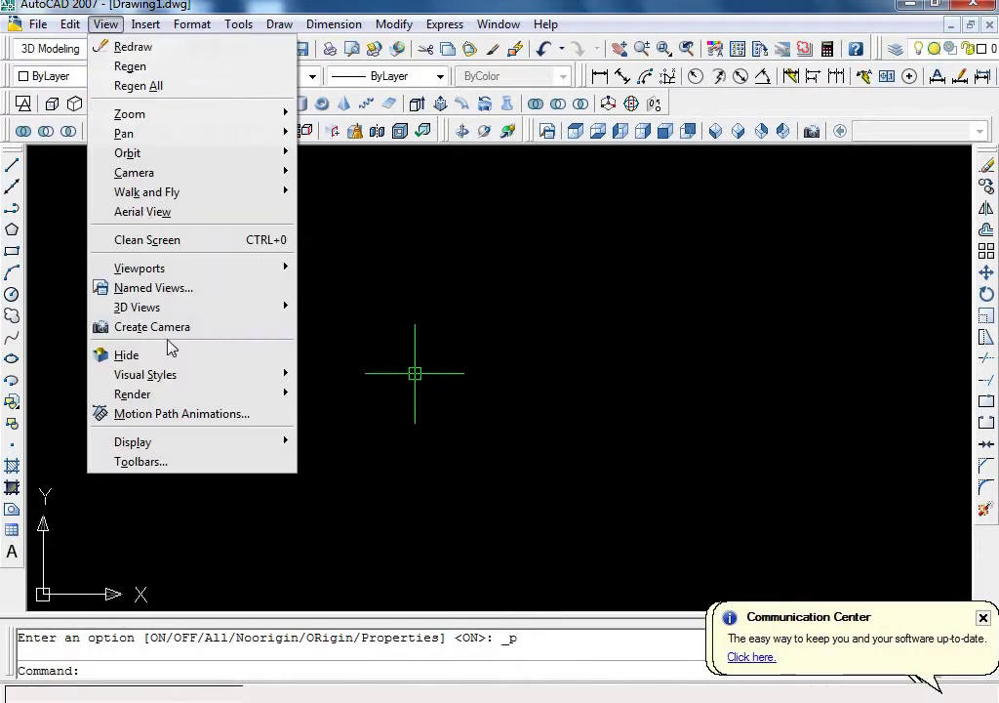
pyautogui.moveTo(342, 442)
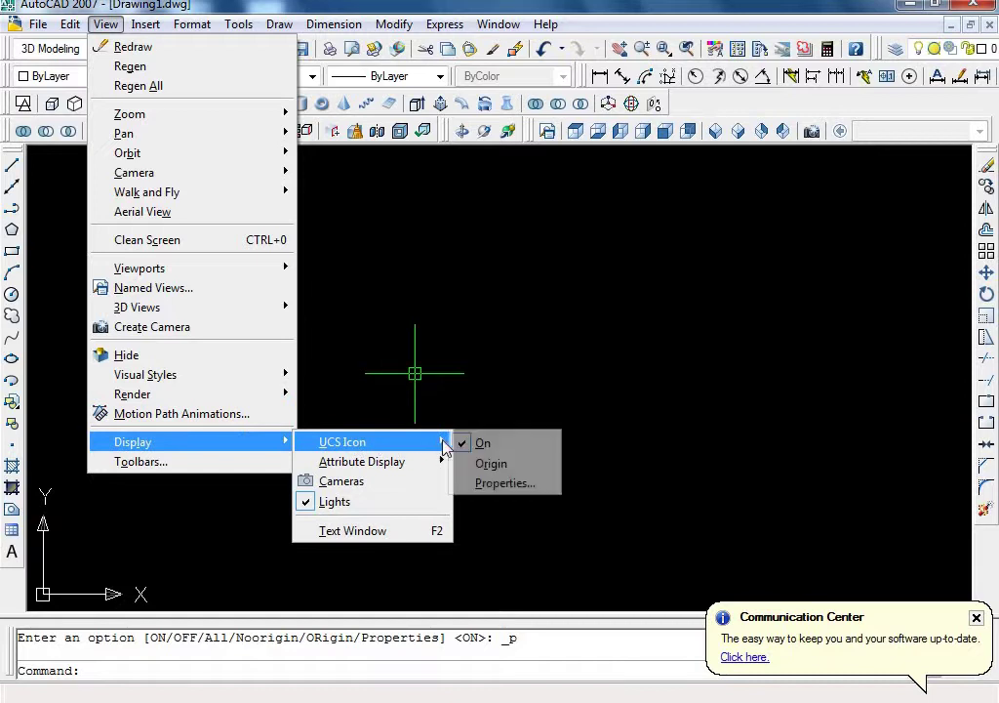
pyautogui.click(483, 462)
pyautogui.click(109, 28)
pyautogui.moveTo(133, 442)
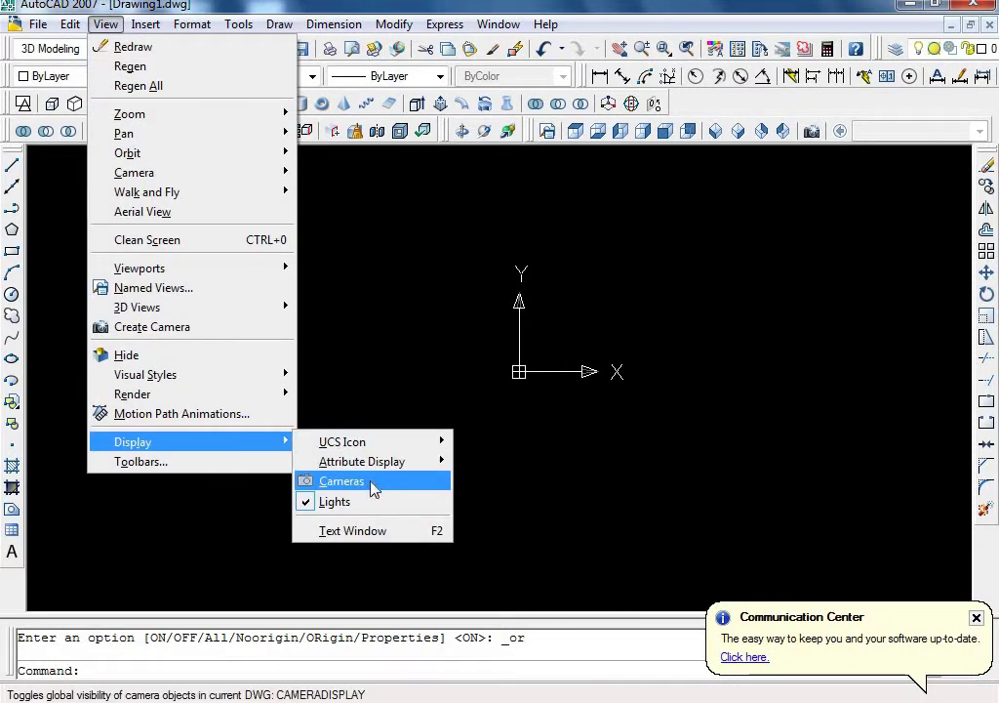
pyautogui.moveTo(342, 442)
pyautogui.click(488, 484)
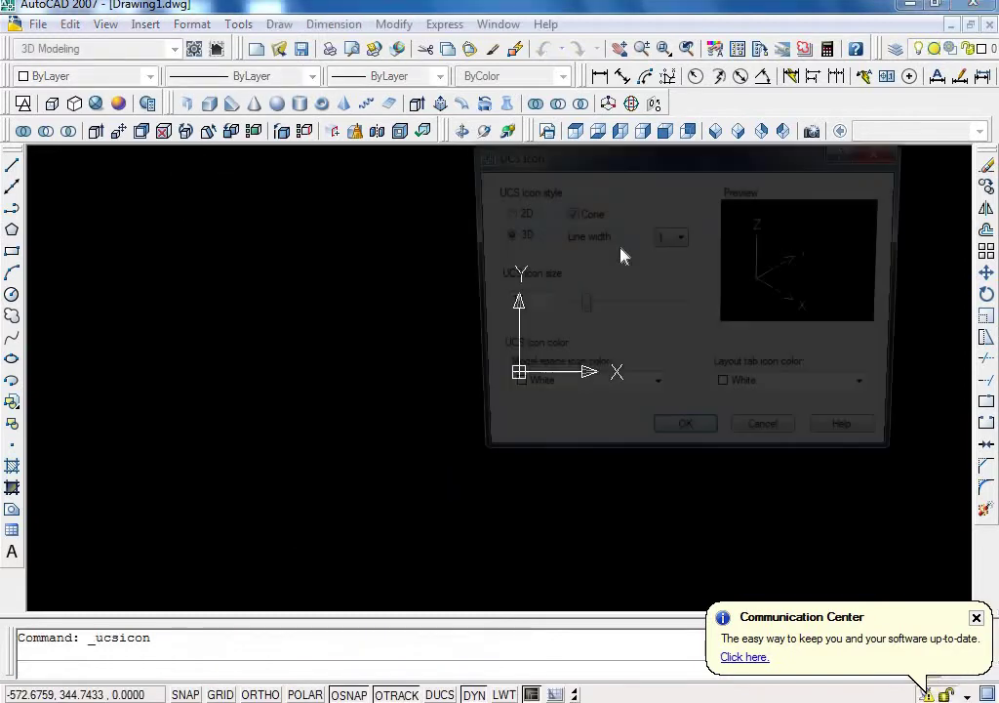
pyautogui.moveTo(626, 156); pyautogui.dragTo(244, 180)
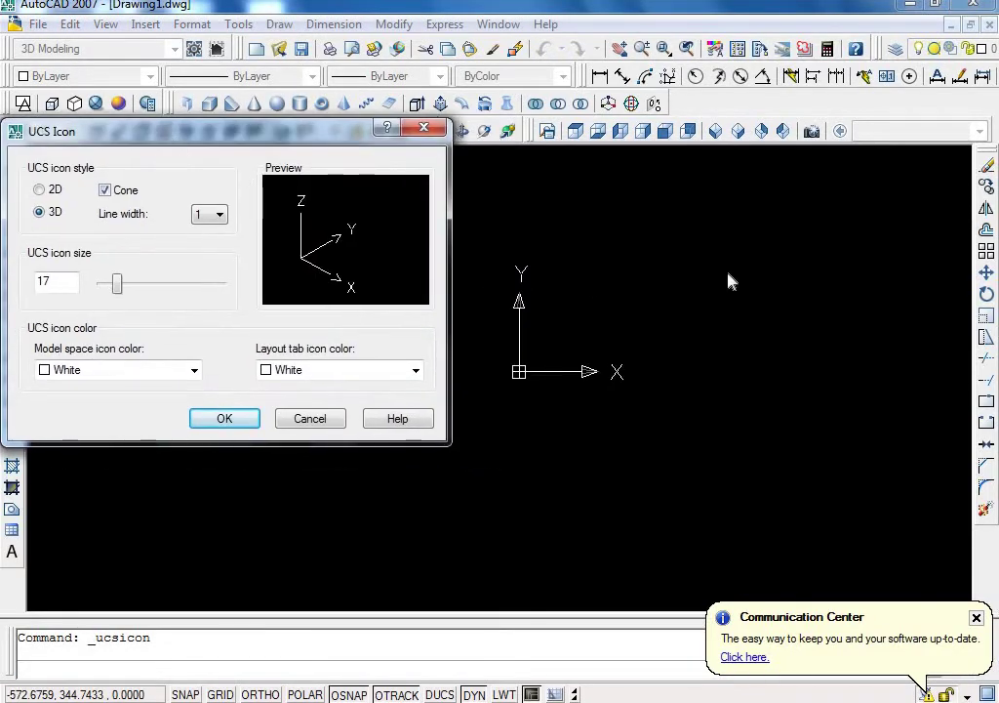
pyautogui.moveTo(224, 137); pyautogui.dragTo(250, 89)
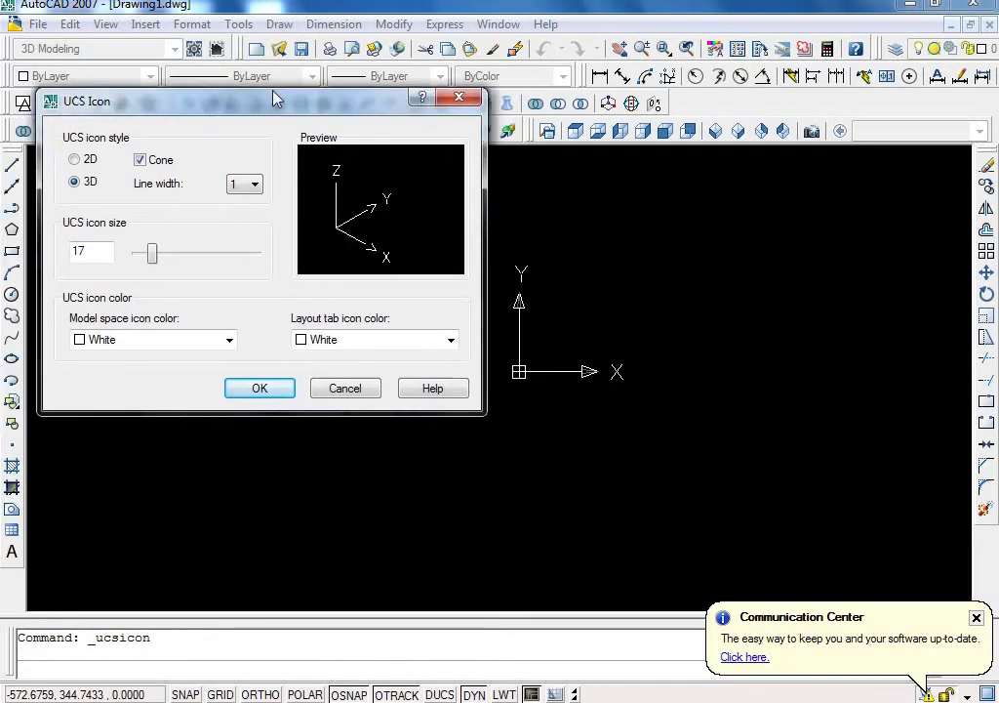
pyautogui.click(237, 147)
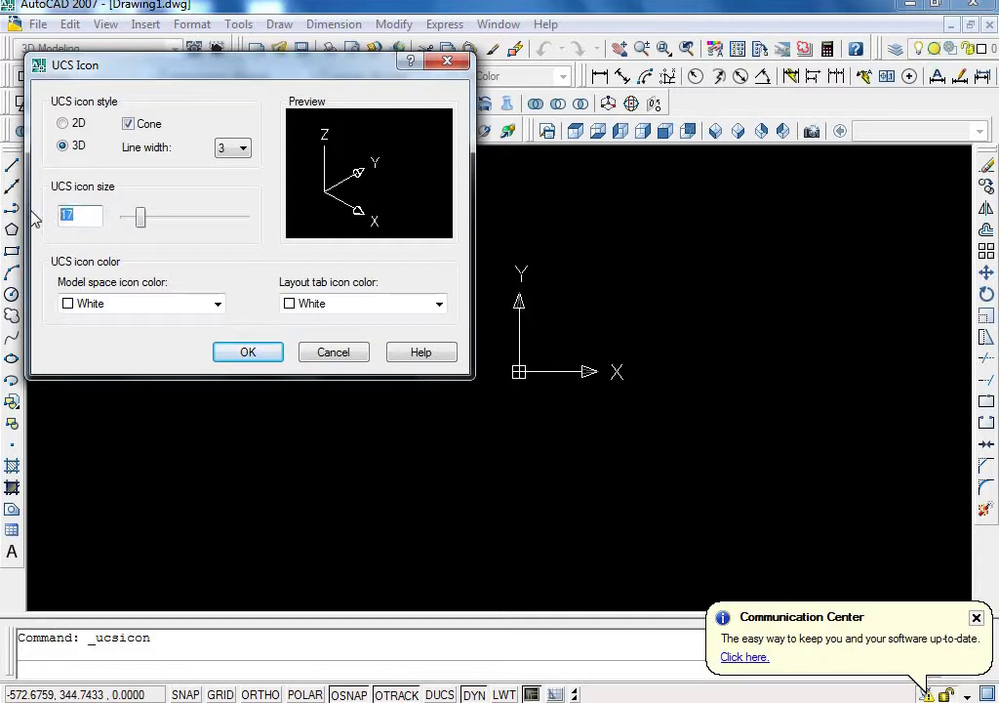
pyautogui.write('50')
pyautogui.press('Return')
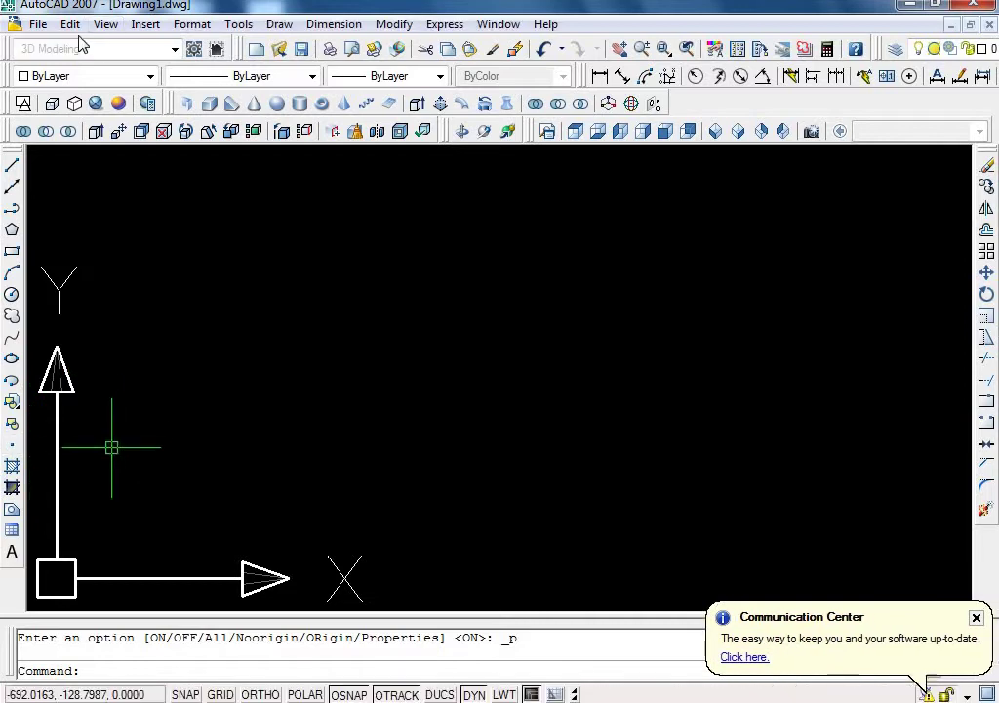
pyautogui.click(105, 23)
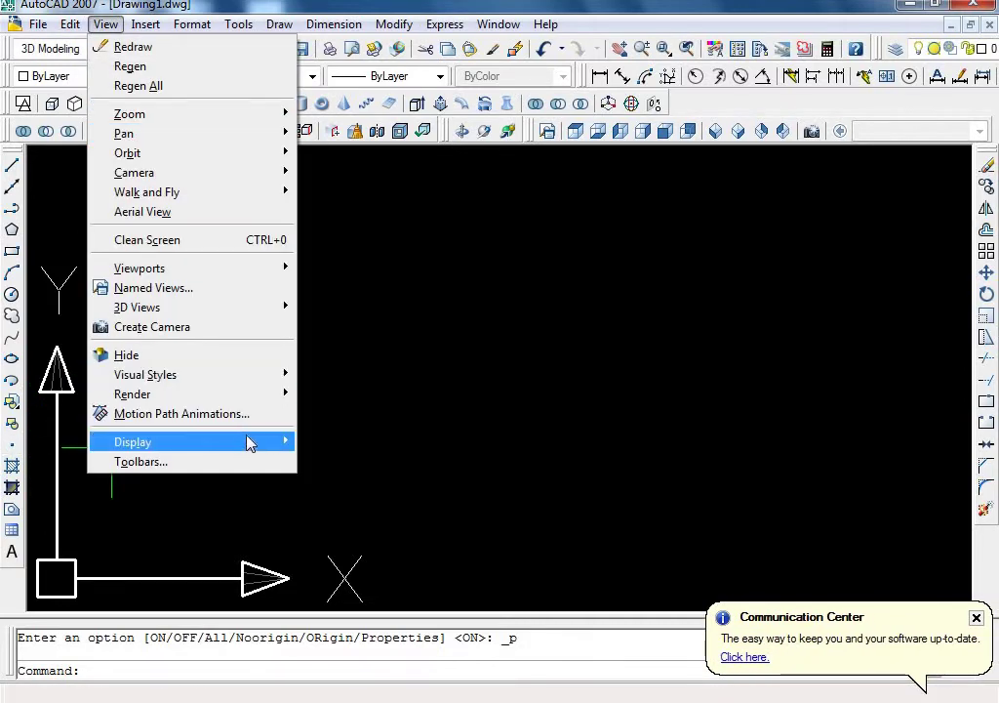
# Step: Set the UCS icon colour to Green in model space and Yellow for layout tabs
pyautogui.click(504, 485)
pyautogui.write('30')
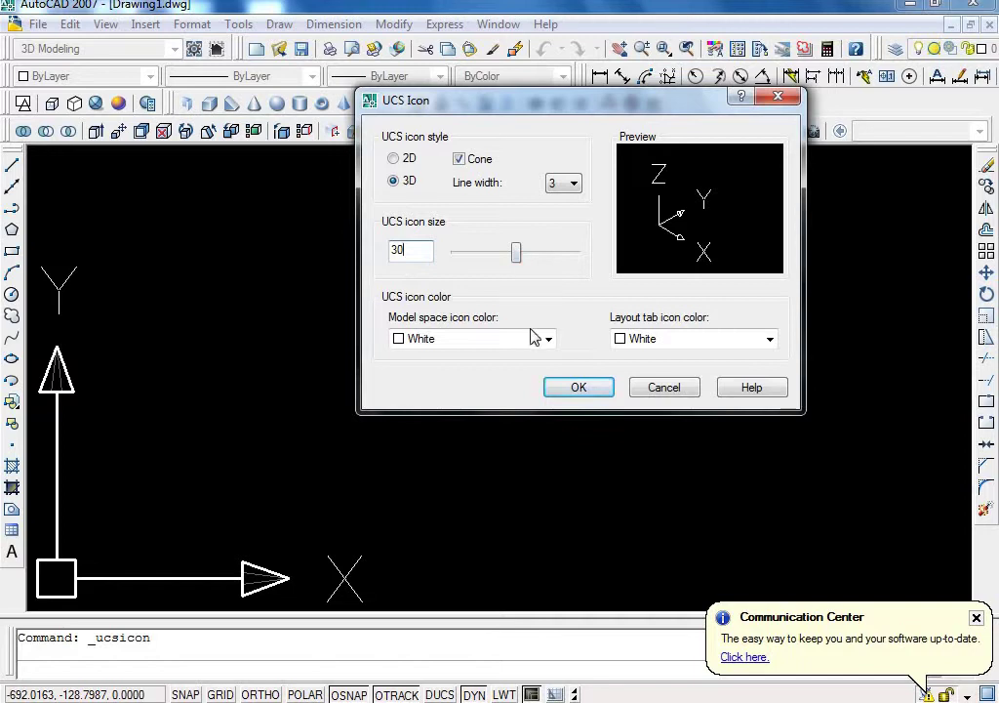
pyautogui.click(486, 337)
pyautogui.click(468, 389)
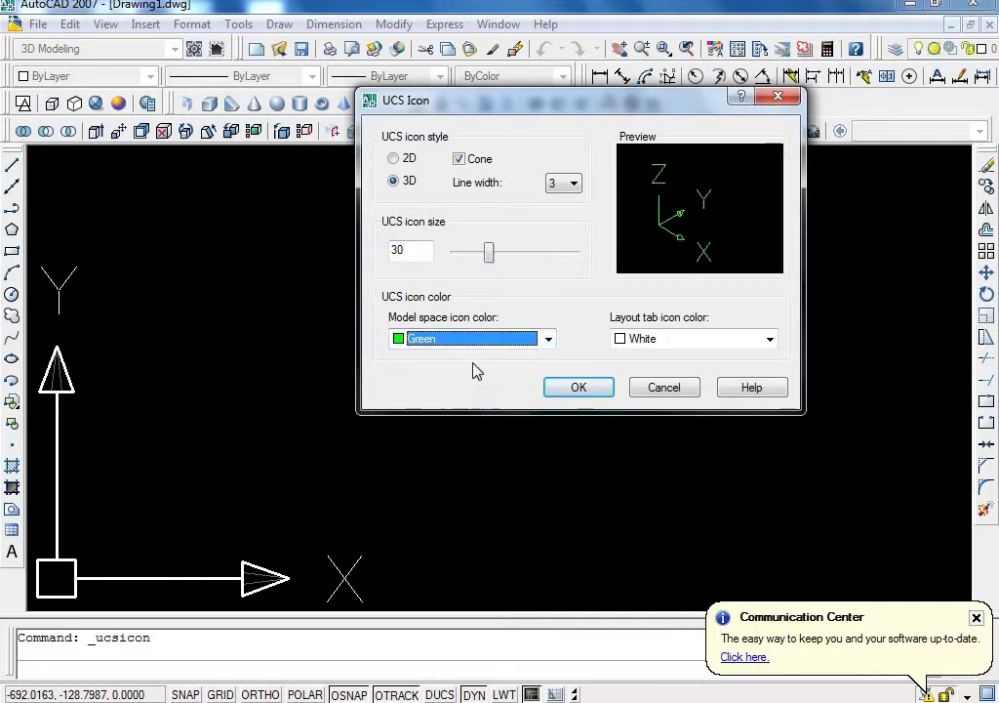
pyautogui.click(653, 342)
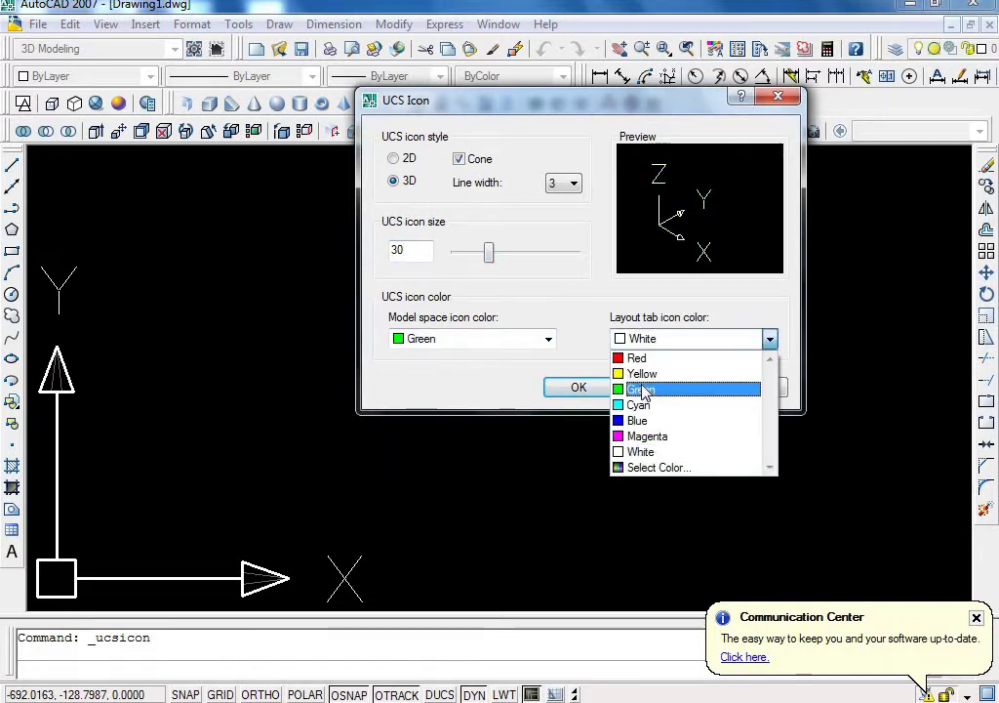
pyautogui.click(644, 375)
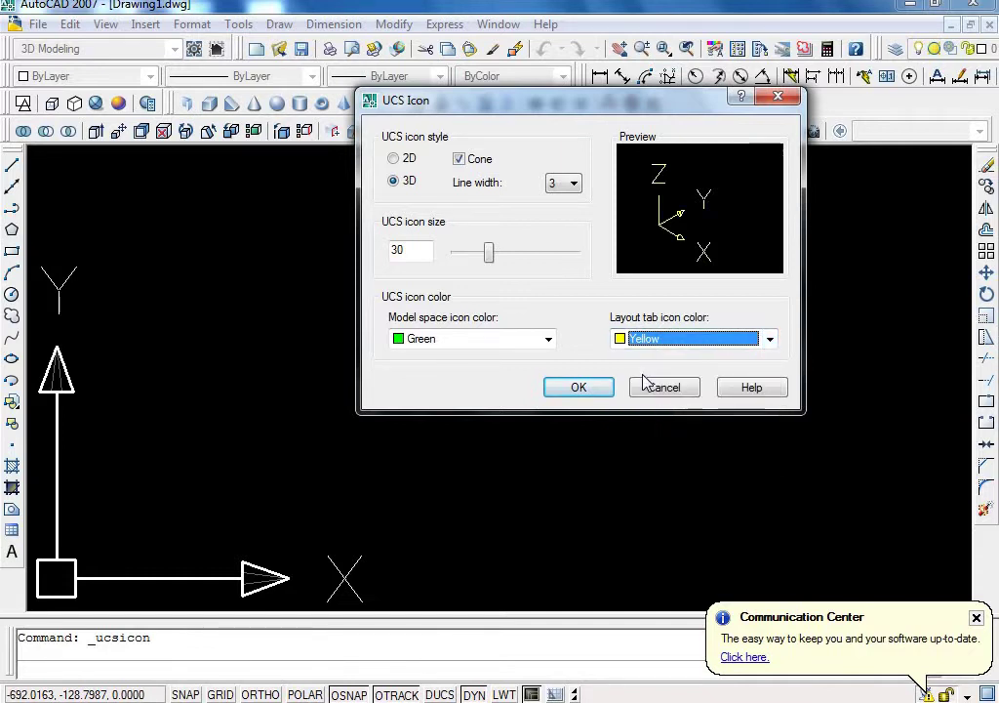
pyautogui.click(579, 387)
# Step: Return the green UCS icon to the lower-left corner and cancel the UCSICON option prompt
pyautogui.click(422, 386)
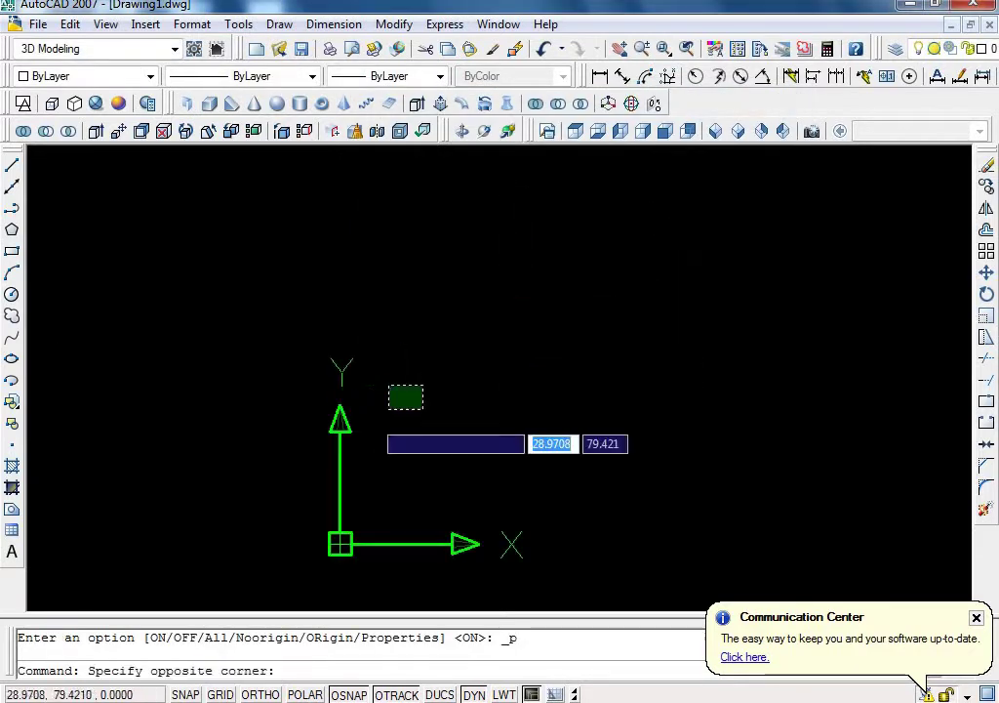
pyautogui.click(423, 408)
pyautogui.click(314, 492)
pyautogui.click(343, 505)
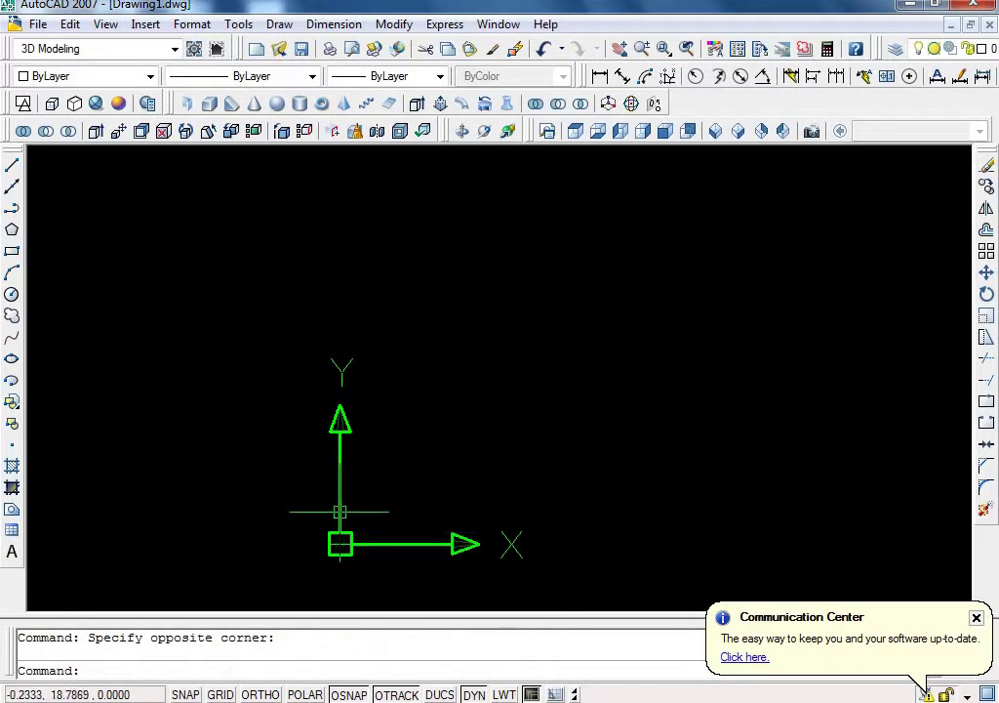
pyautogui.click(340, 512)
pyautogui.click(500, 331)
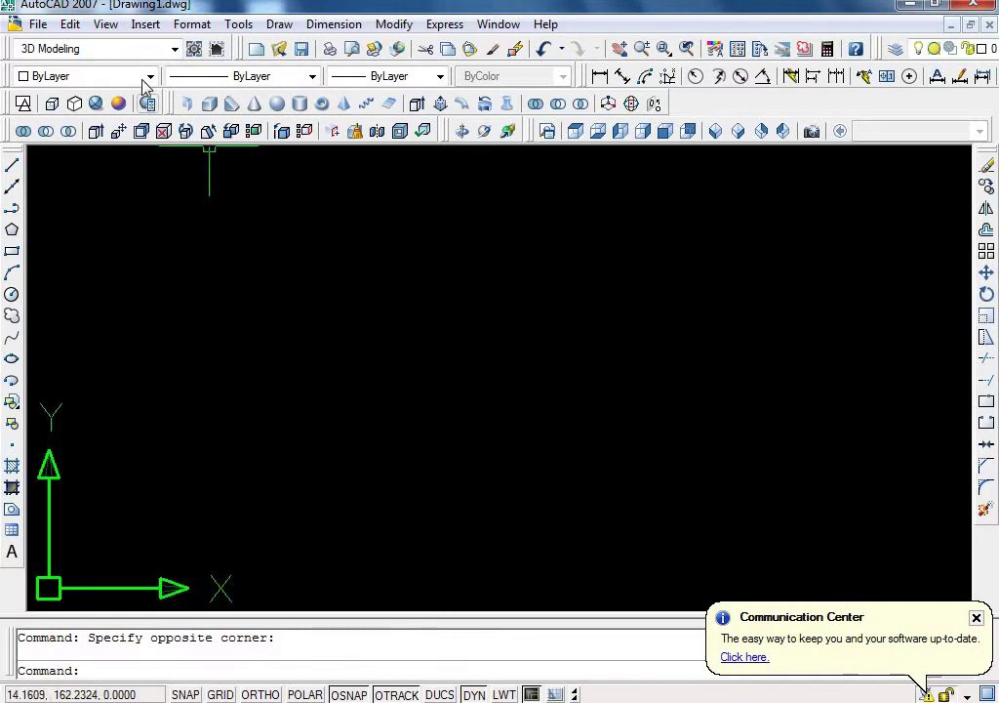
pyautogui.press('Return')
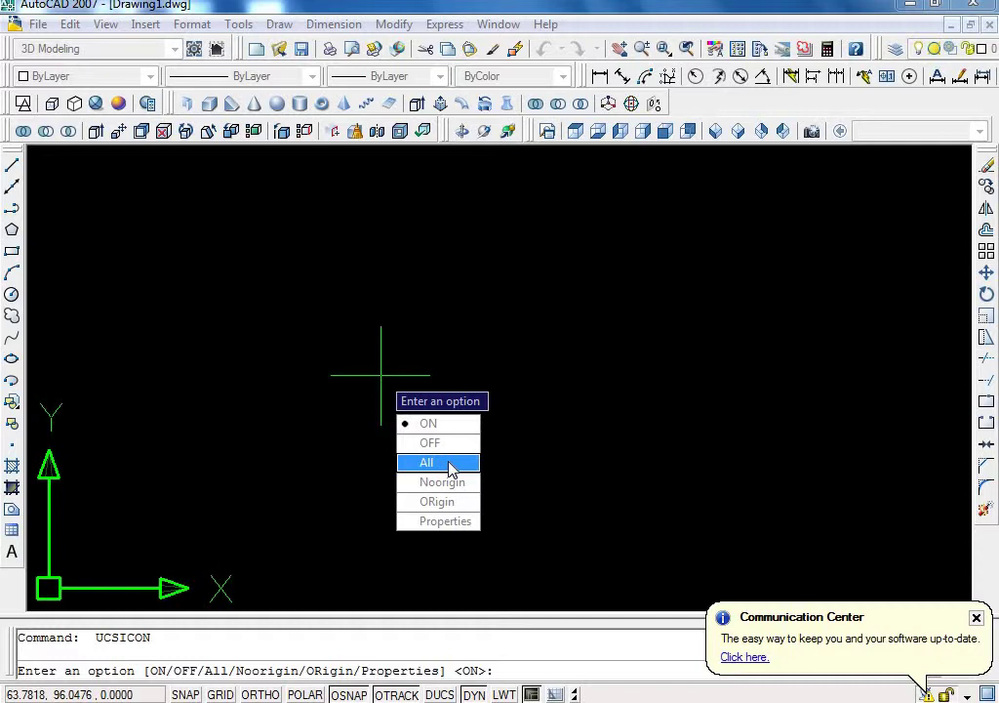
pyautogui.press('Escape')
pyautogui.click(105, 27)
pyautogui.moveTo(133, 442)
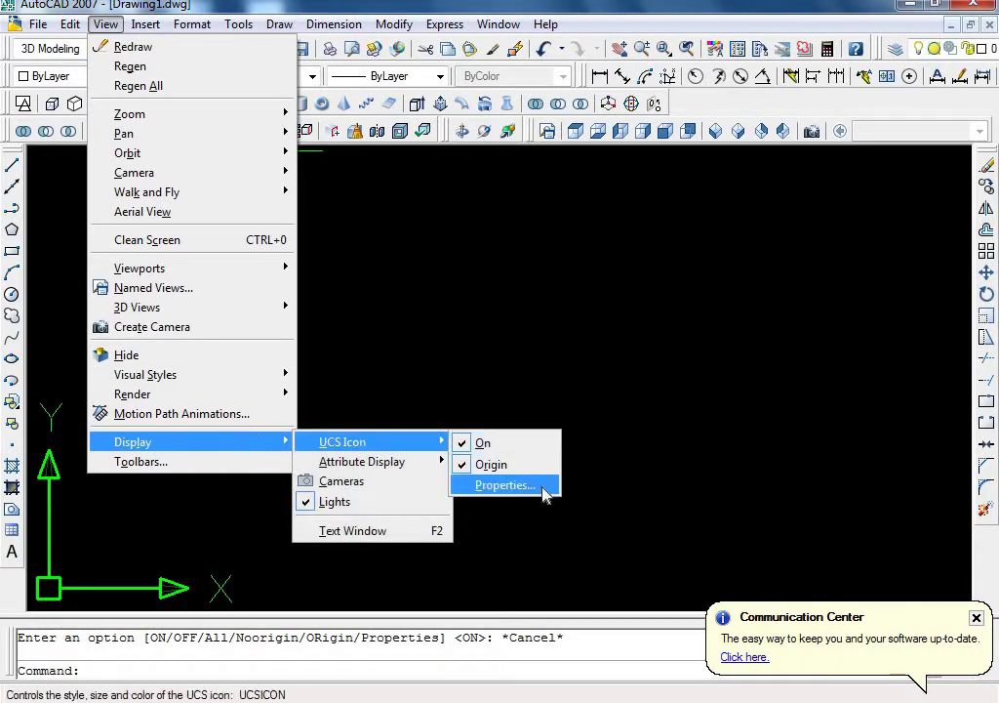
# Step: Set both model space and layout UCS icon colours to White and shrink the icon to size 20
pyautogui.click(543, 488)
pyautogui.moveTo(498, 119); pyautogui.dragTo(519, 217)
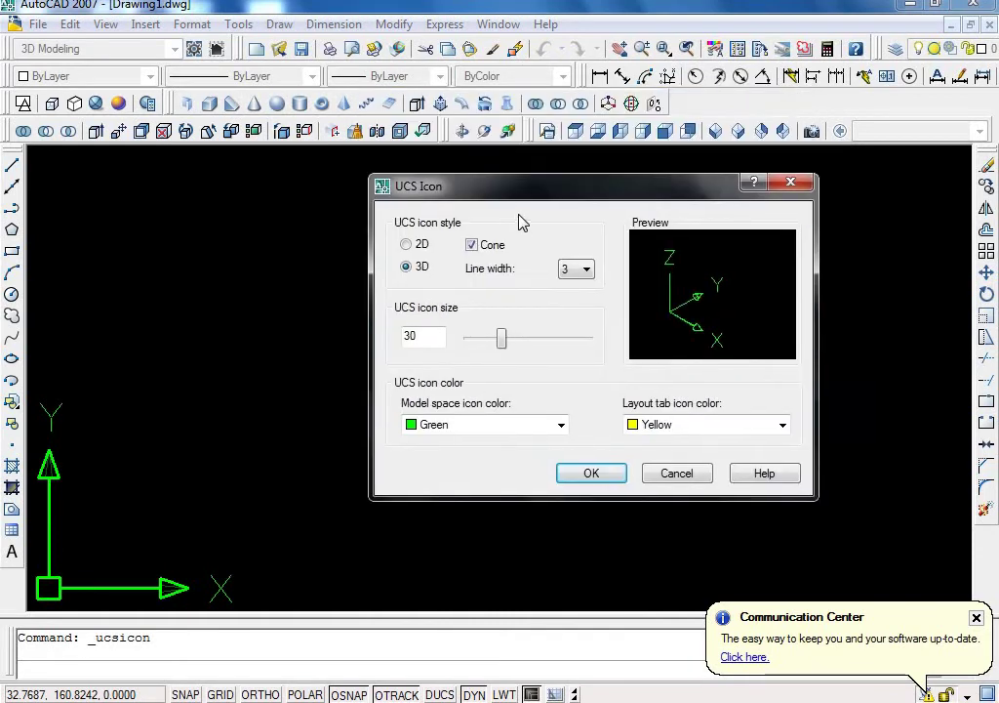
pyautogui.click(503, 444)
pyautogui.click(488, 554)
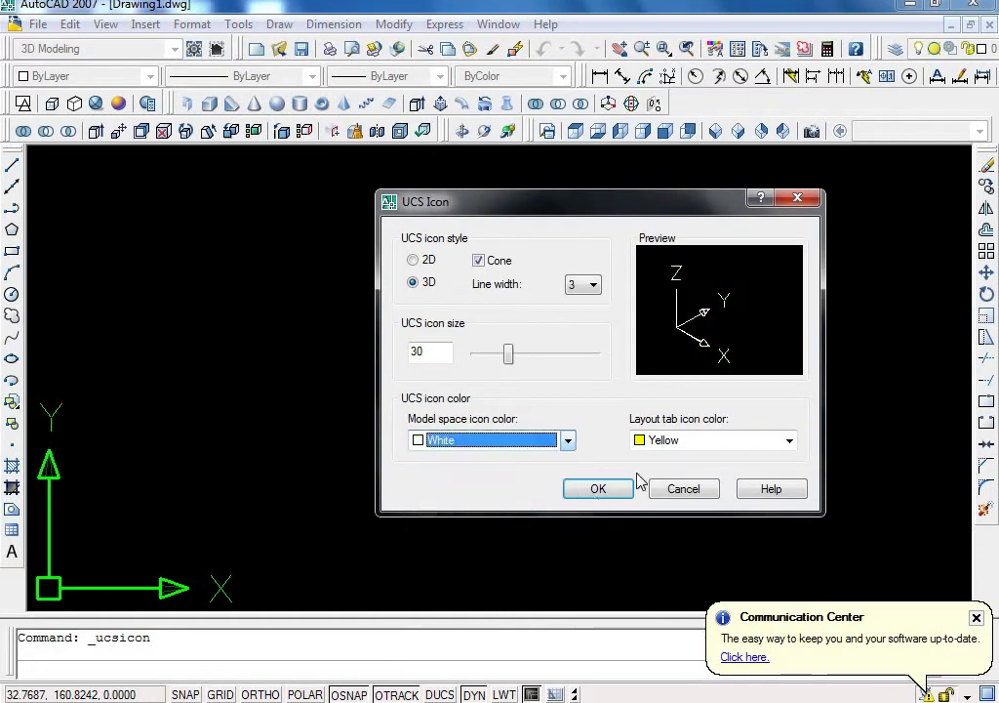
pyautogui.click(683, 440)
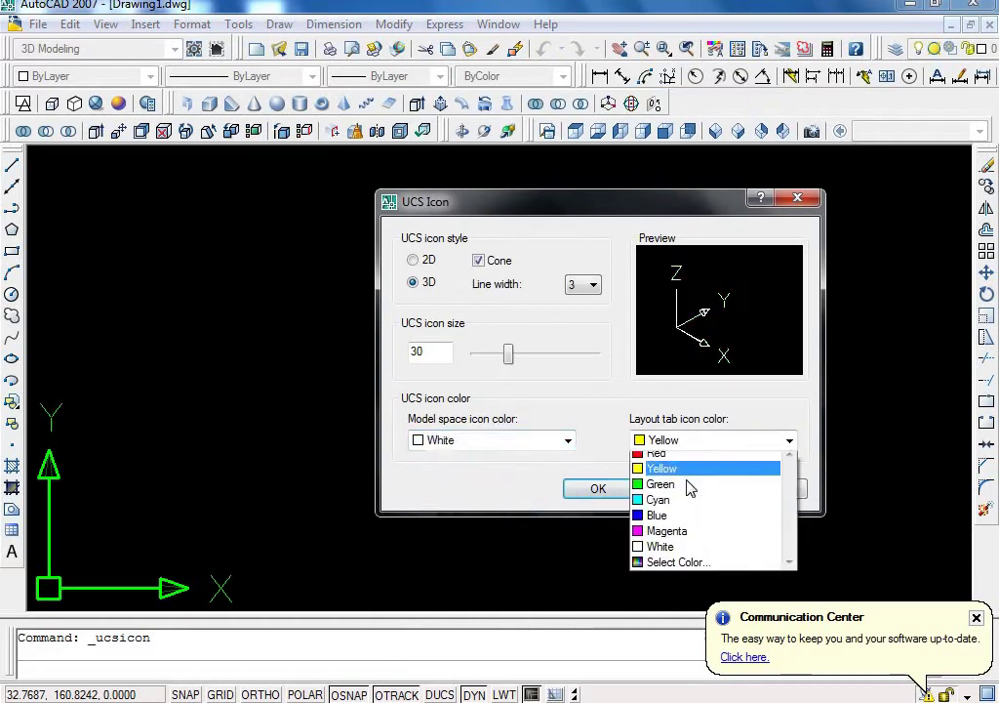
pyautogui.click(680, 553)
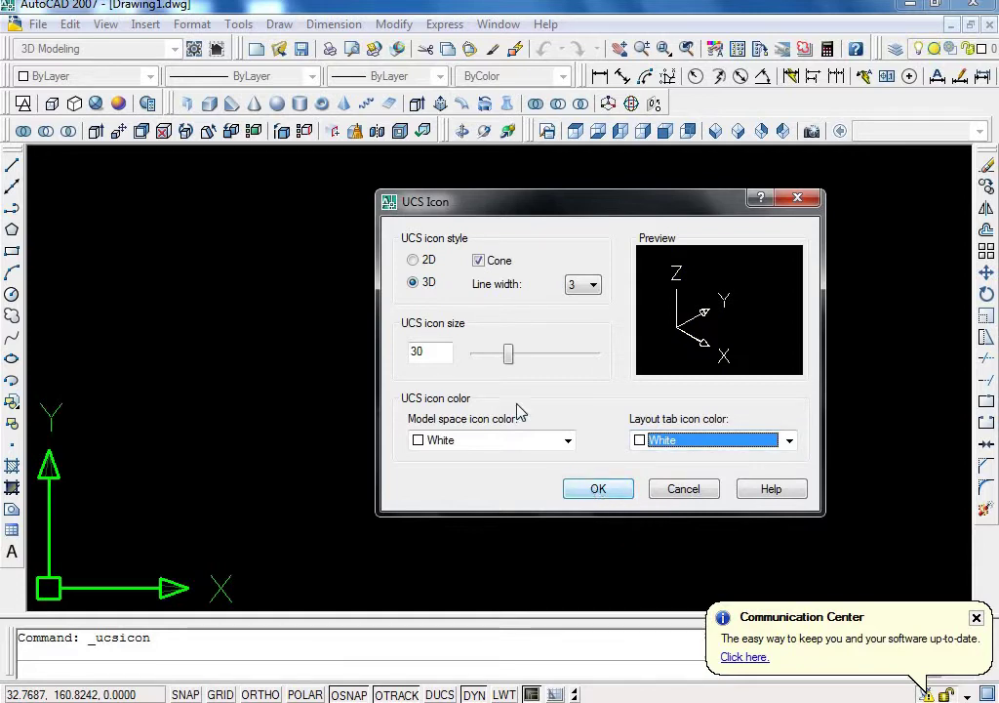
pyautogui.click(509, 354)
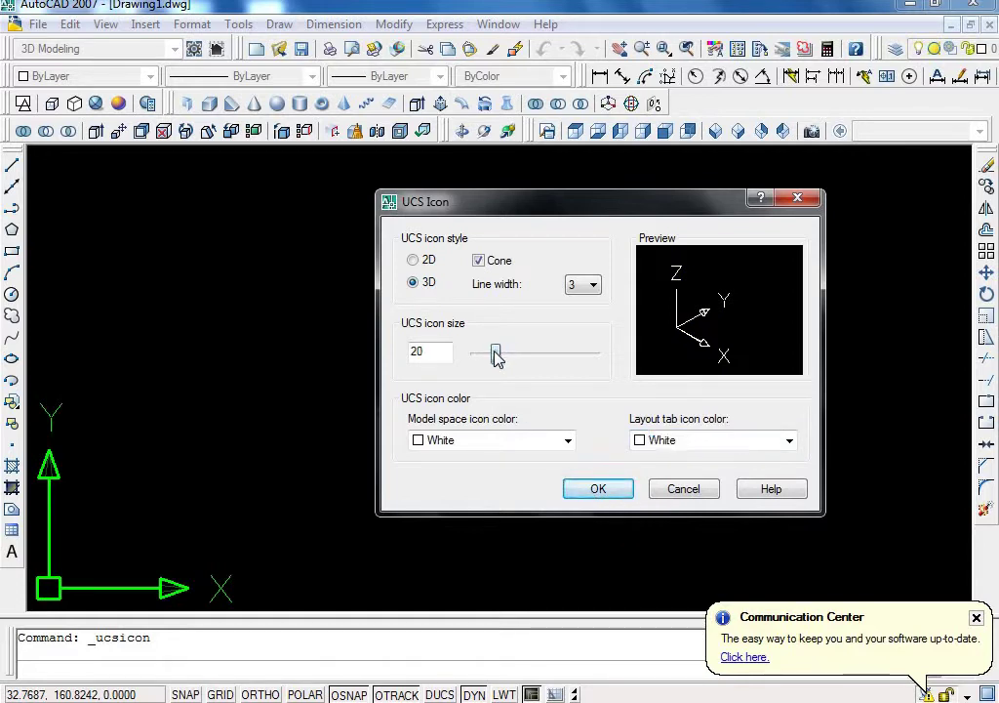
pyautogui.click(595, 488)
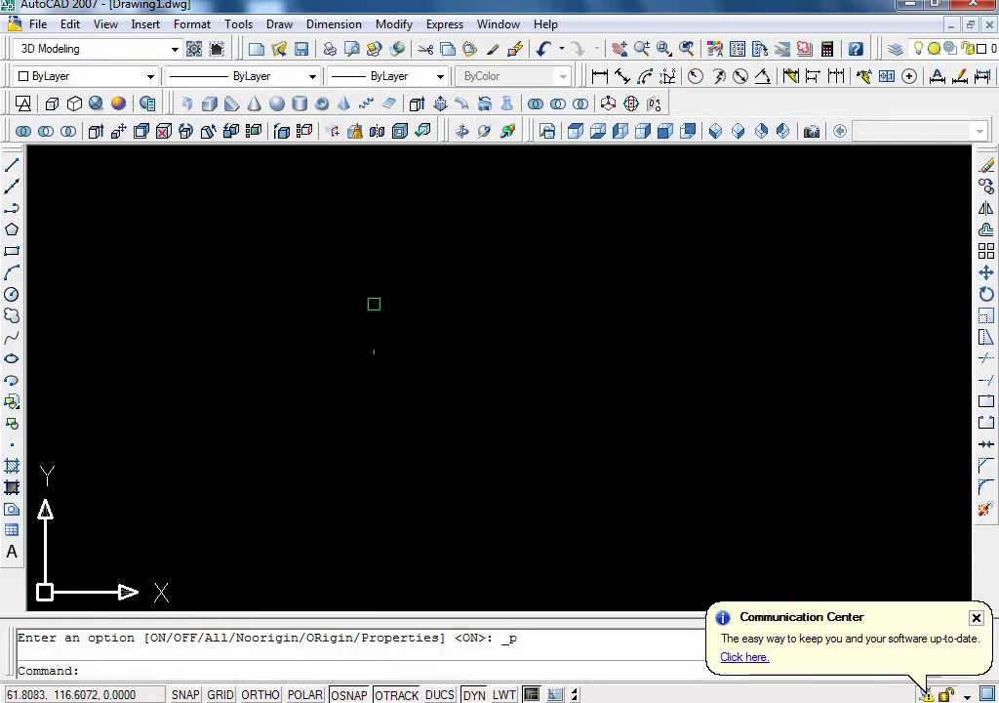
# Step: In the UCS dialog settings, hide the UCS icon and then show it again
pyautogui.write('uc')
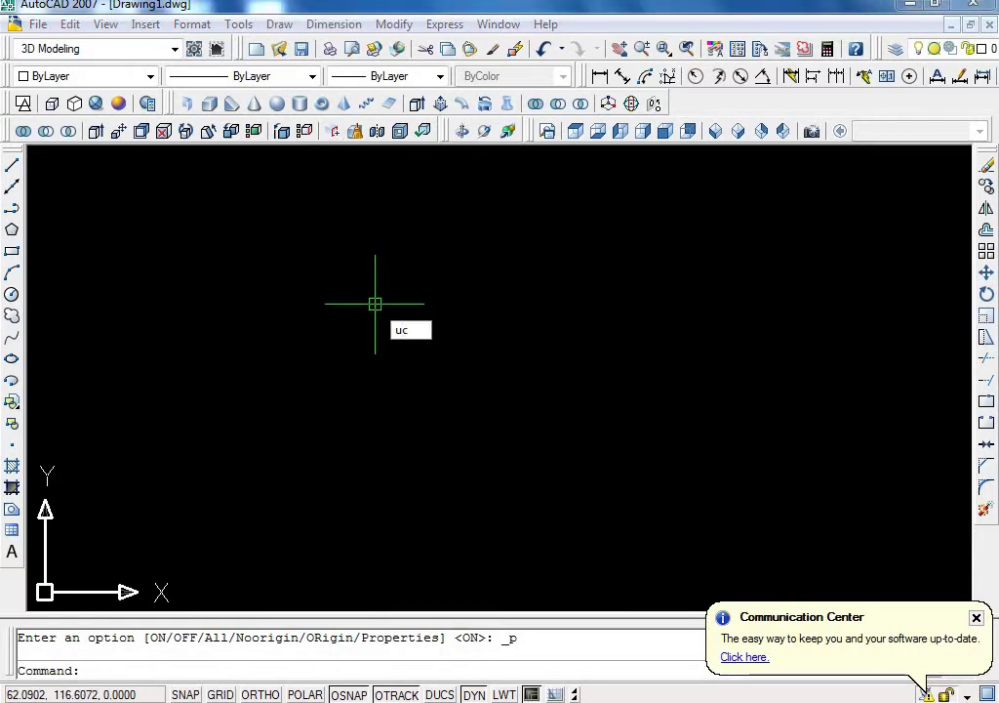
pyautogui.press('Return')
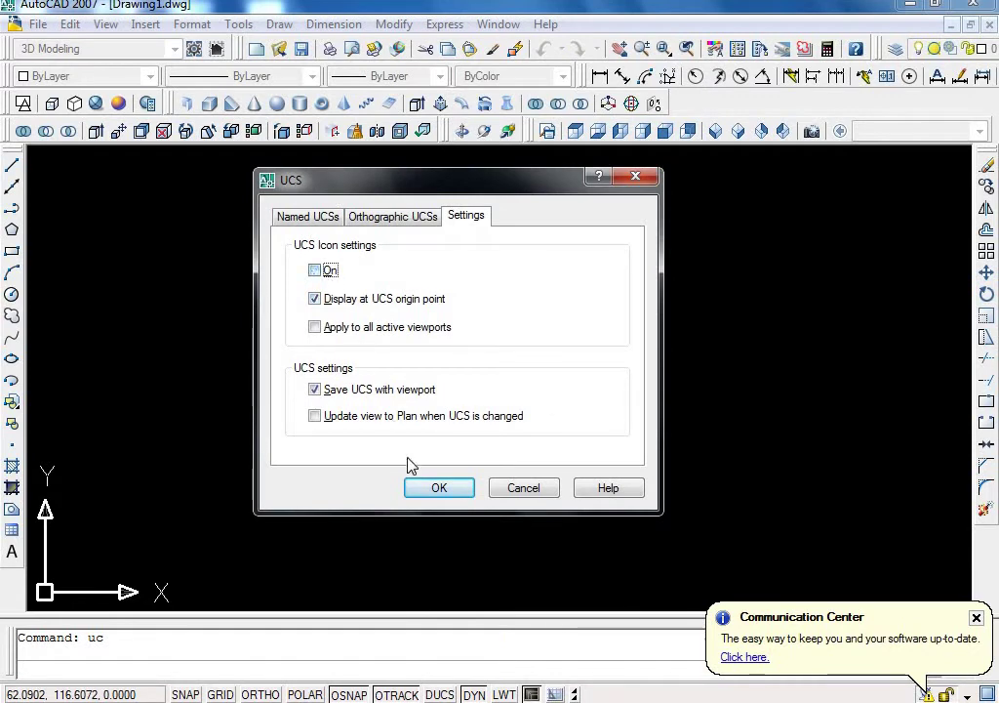
pyautogui.click(440, 488)
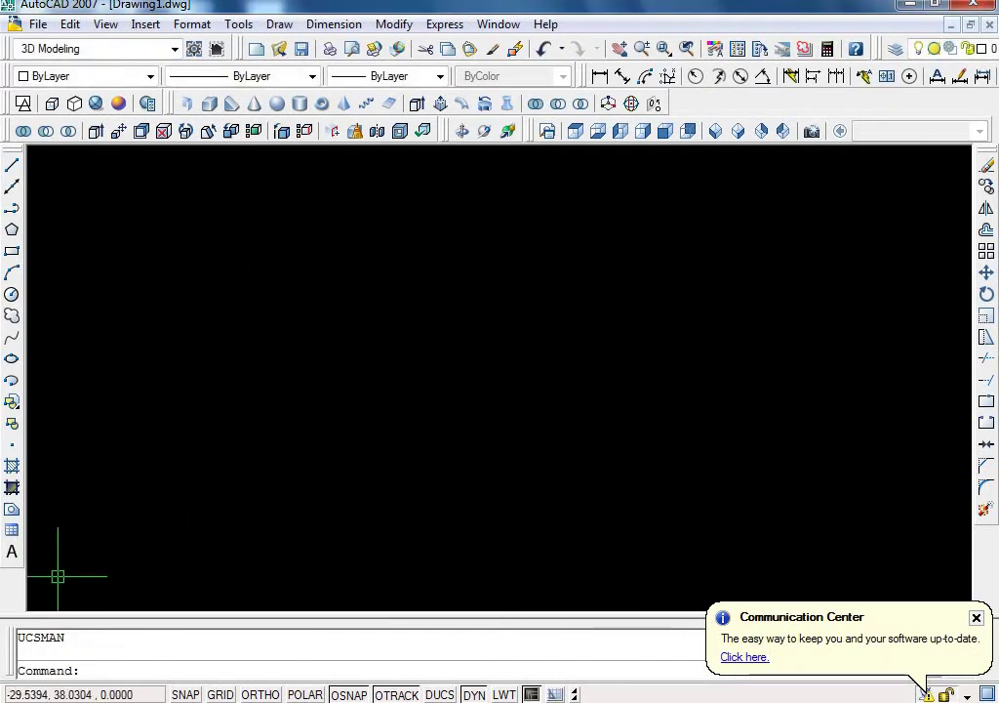
pyautogui.press('Return')
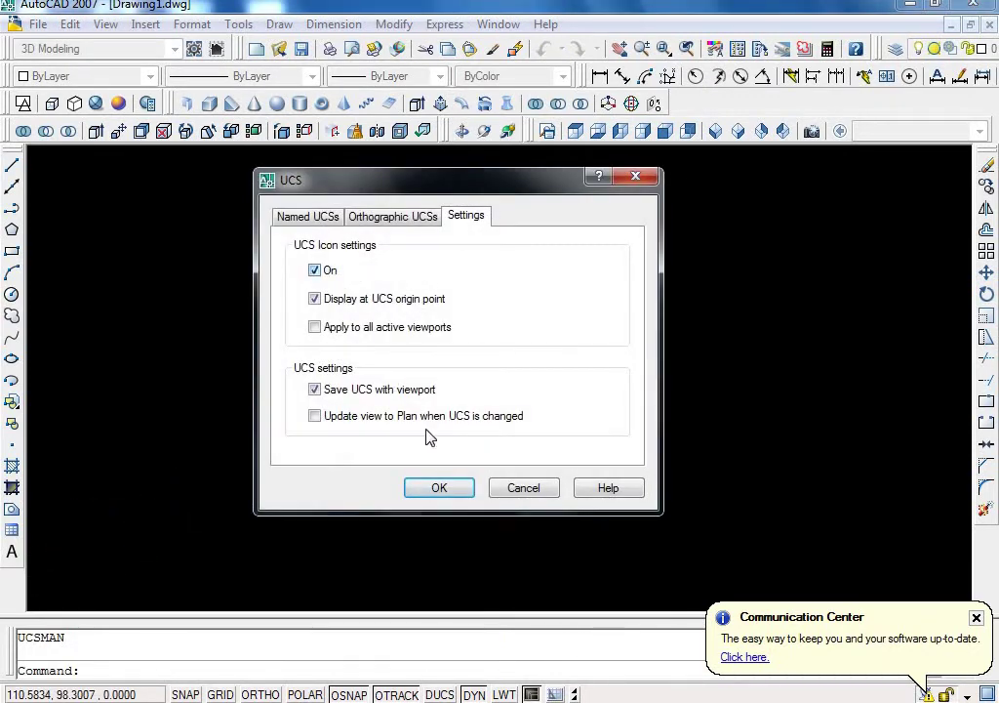
pyautogui.click(454, 491)
# Step: Toggle 'Display at UCS origin point' off, on, and off again in the UCS settings
pyautogui.press('Return')
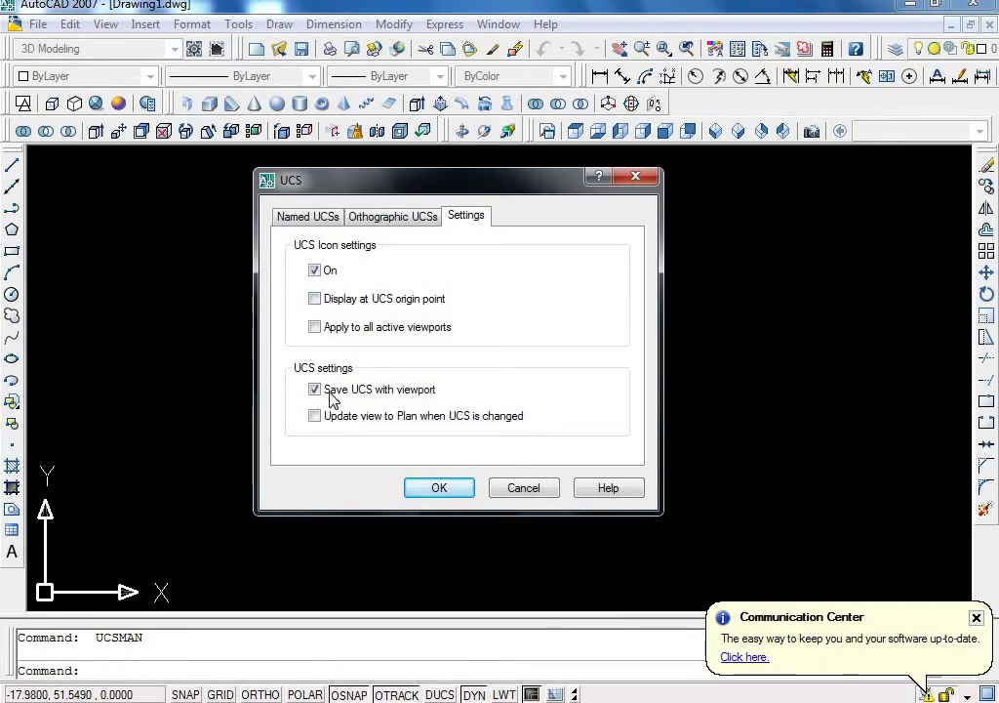
pyautogui.press('Return')
pyautogui.scroll(-2, 465, 395)
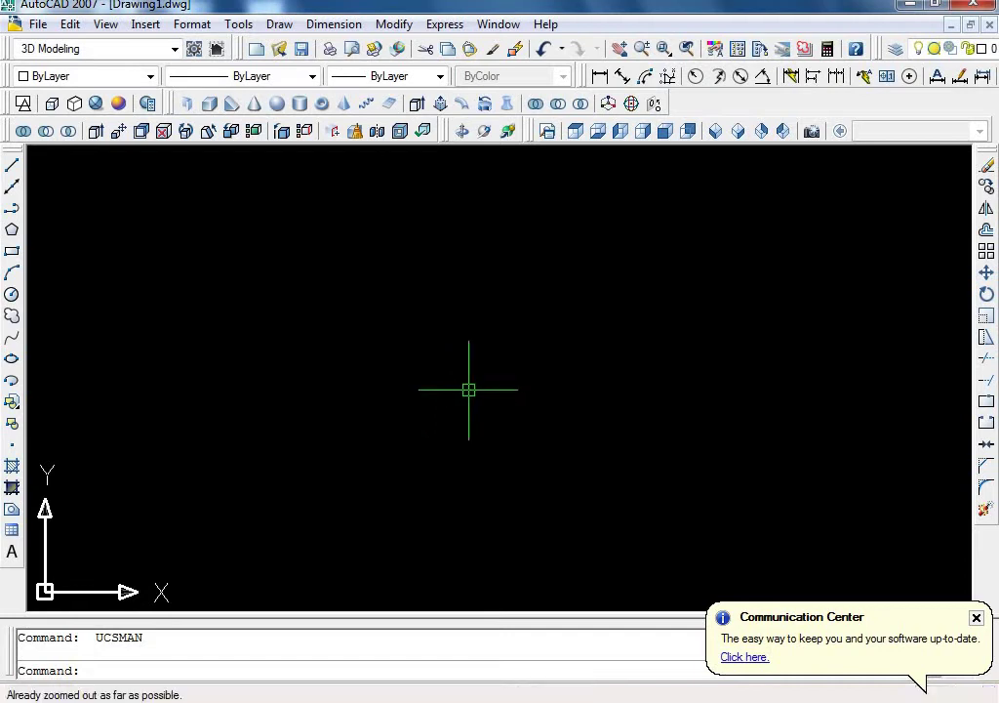
pyautogui.press('Return')
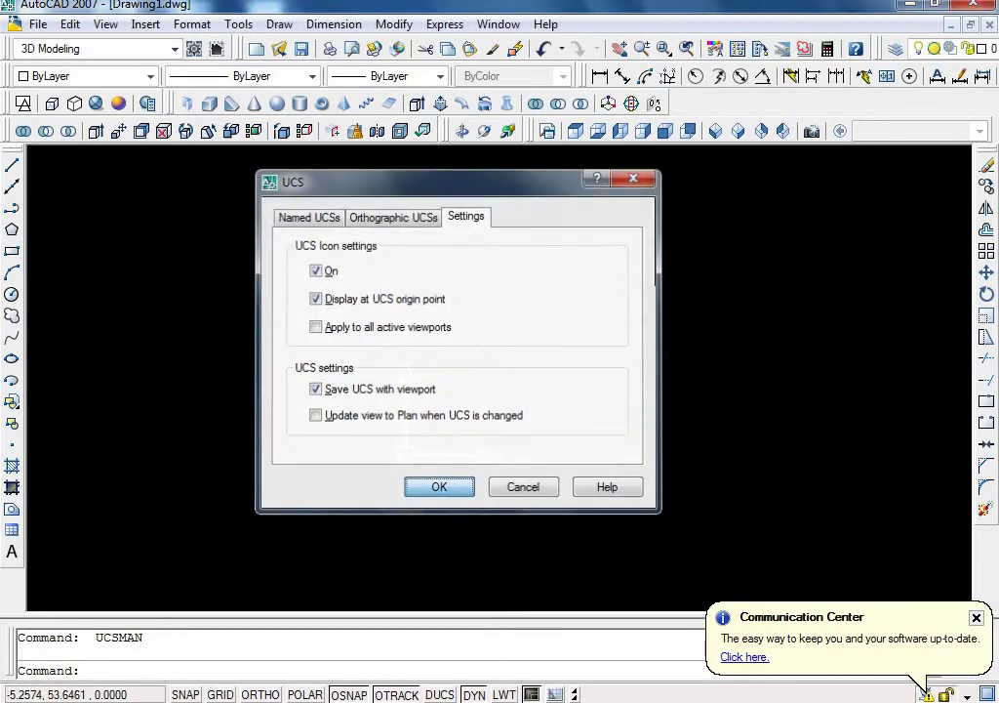
pyautogui.click(440, 489)
pyautogui.scroll(-2, 391, 483)
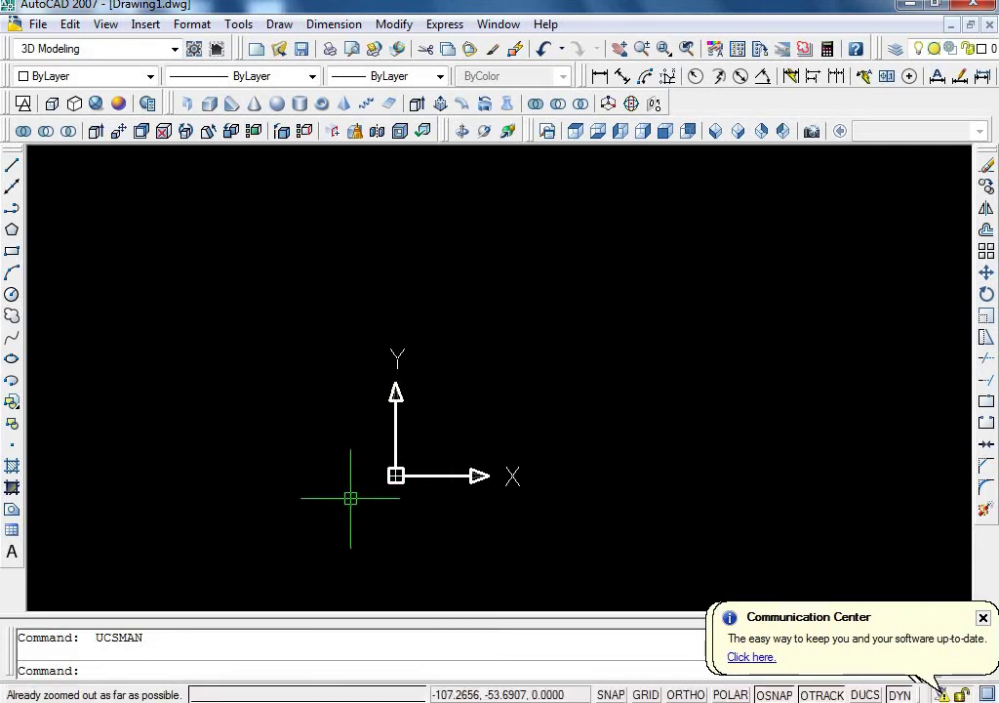
pyautogui.press('Return')
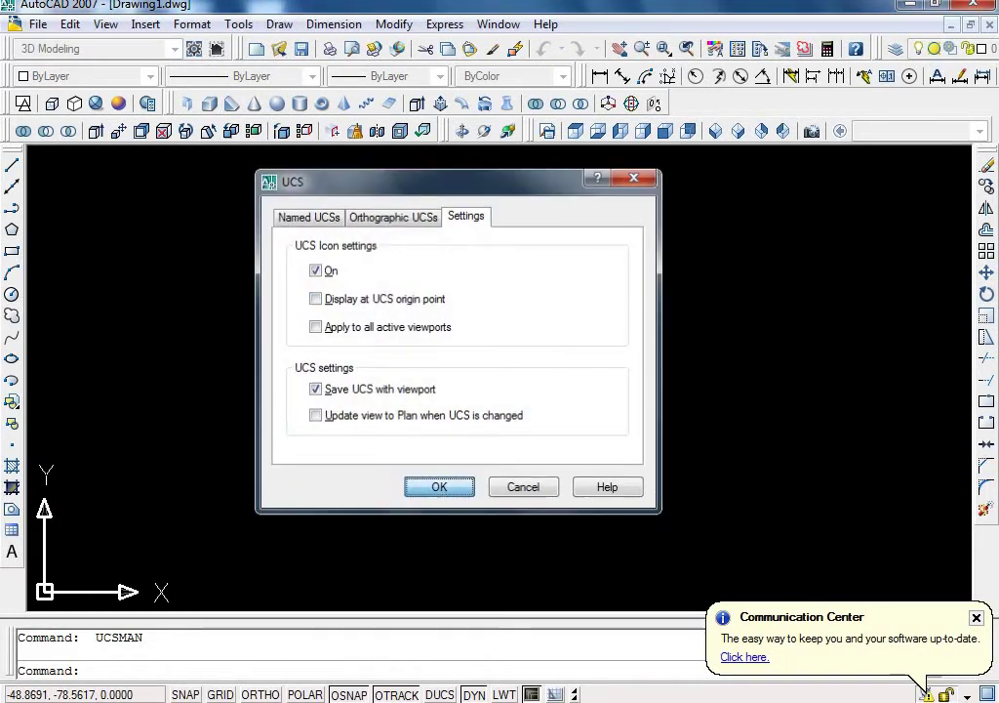
pyautogui.click(439, 488)
pyautogui.scroll(-1, 536, 358)
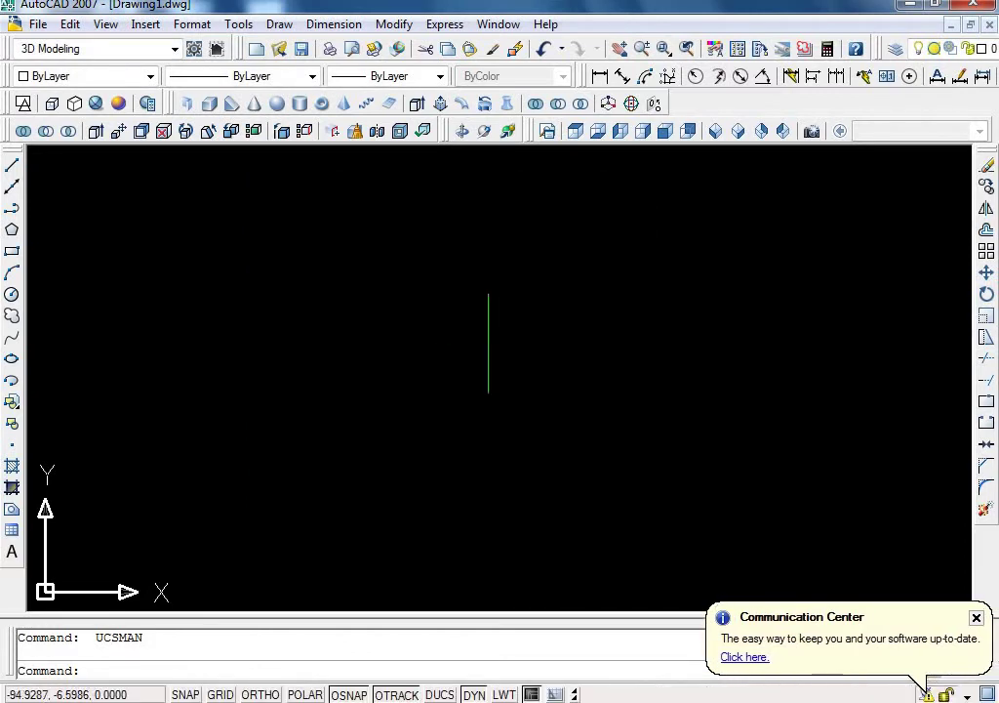
# Step: Zoom to the drawing extents with Z, E
pyautogui.write('z')
pyautogui.press('Return')
pyautogui.write('e')
pyautogui.press('Return')
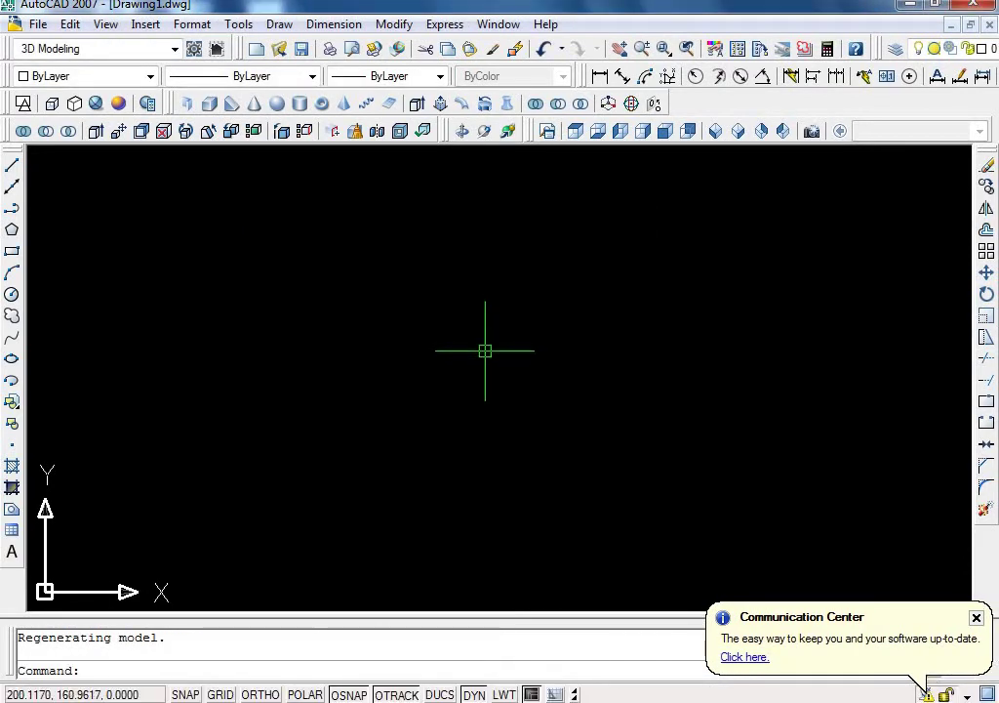
pyautogui.press('Return')
pyautogui.press('Escape')
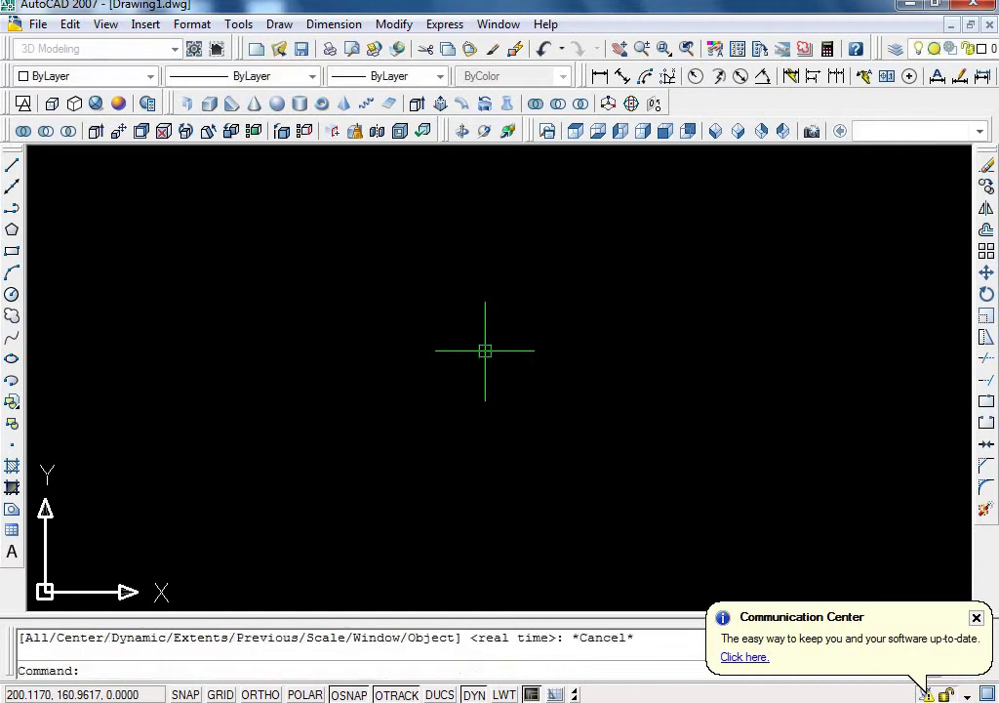
# Step: Turn off 'Display at UCS origin point' in the UCS settings and reopen the UCS dialog
pyautogui.write('uc')
pyautogui.press('Return')
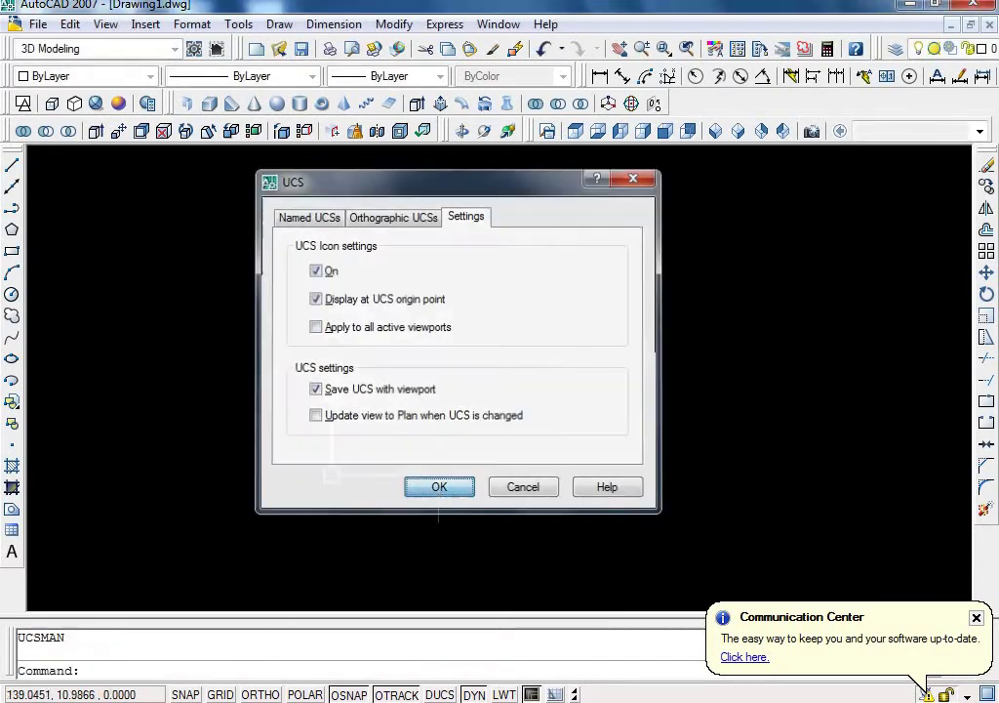
pyautogui.click(438, 488)
pyautogui.scroll(3, 536, 297)
pyautogui.scroll(-8, 502, 417)
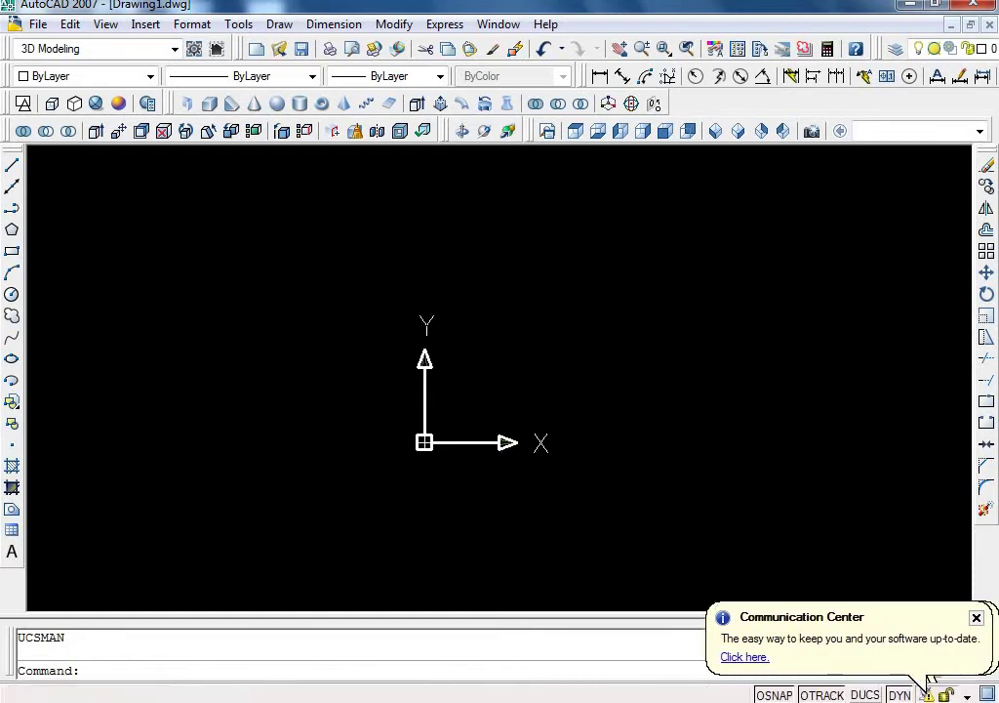
pyautogui.press('Return')
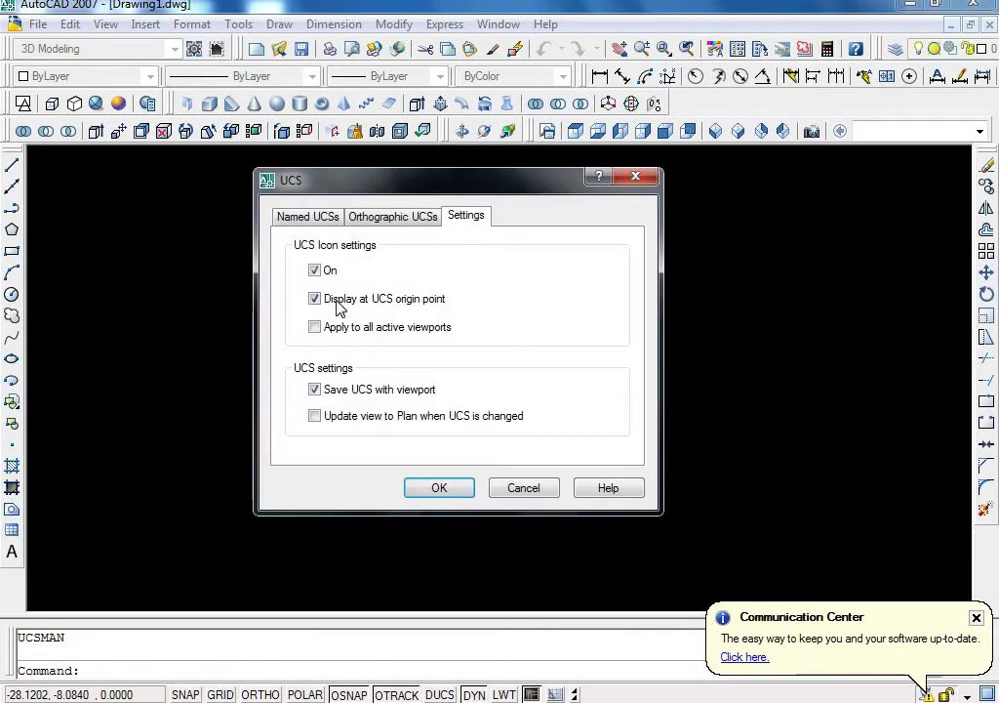
pyautogui.press('Return')
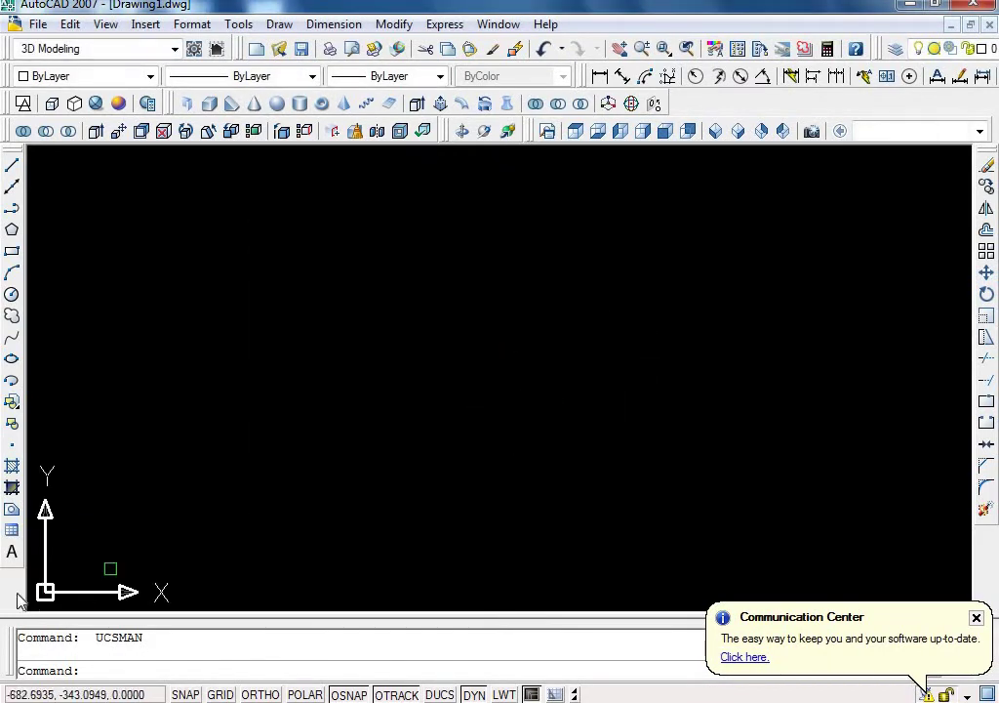
pyautogui.press('Return')
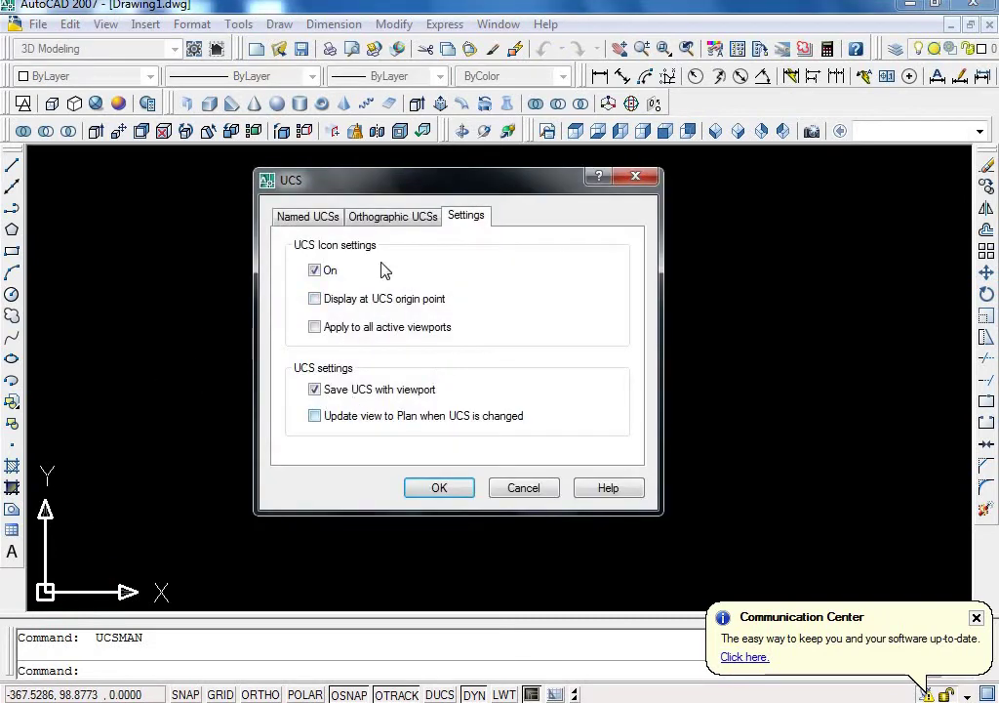
# Step: Browse the Orthographic UCSs presets, including Bottom, then close the UCS dialog
pyautogui.click(388, 217)
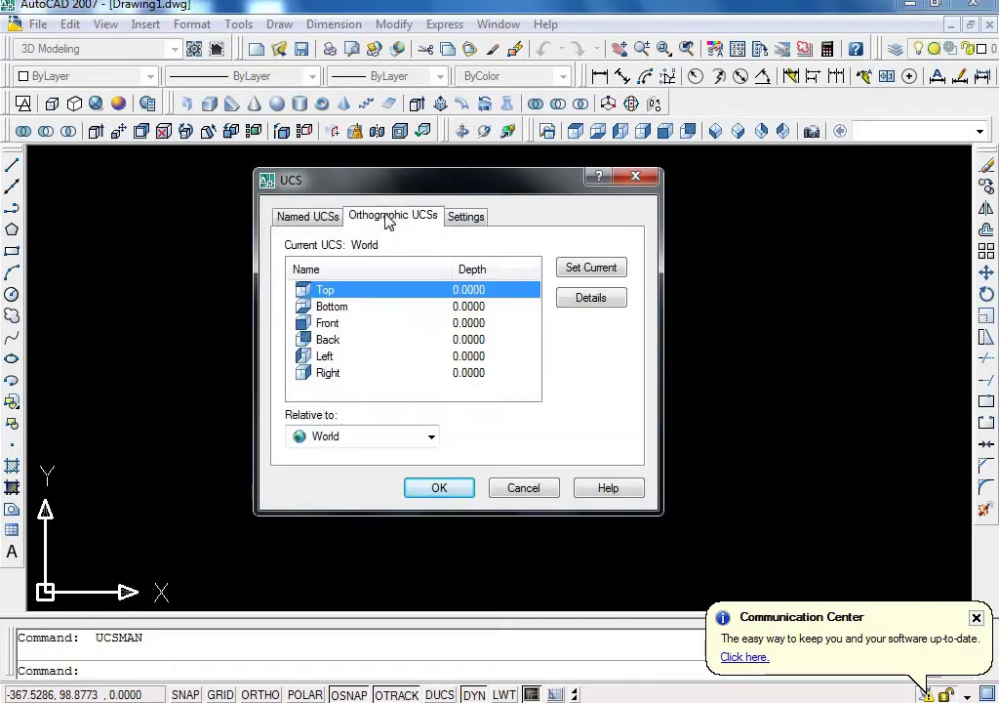
pyautogui.click(326, 340)
pyautogui.click(325, 323)
pyautogui.click(322, 306)
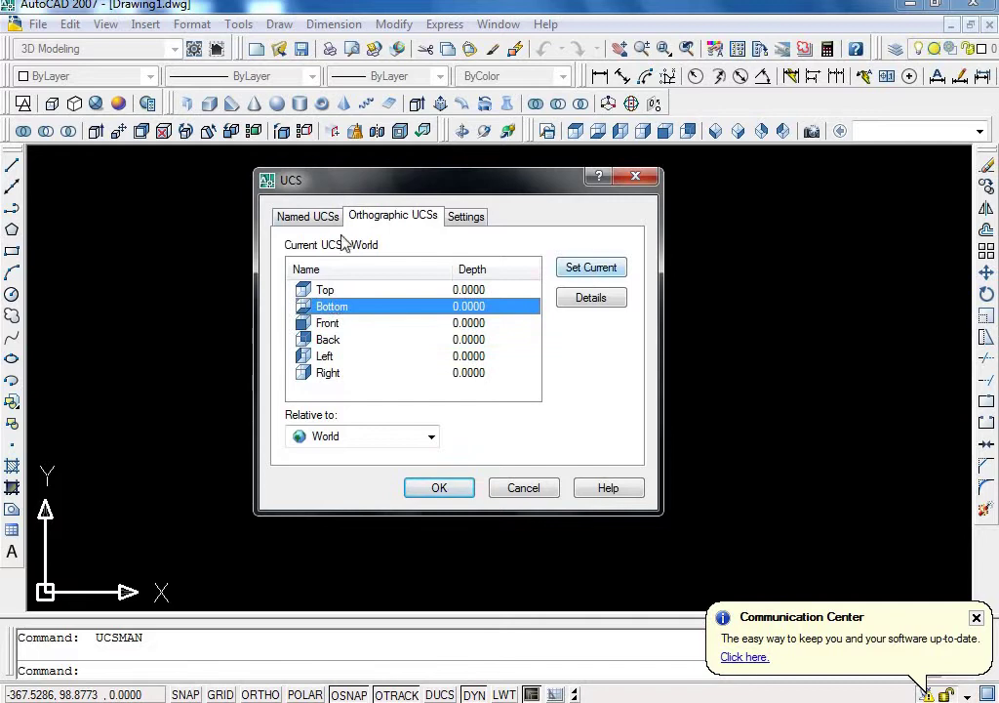
pyautogui.click(315, 220)
pyautogui.click(439, 488)
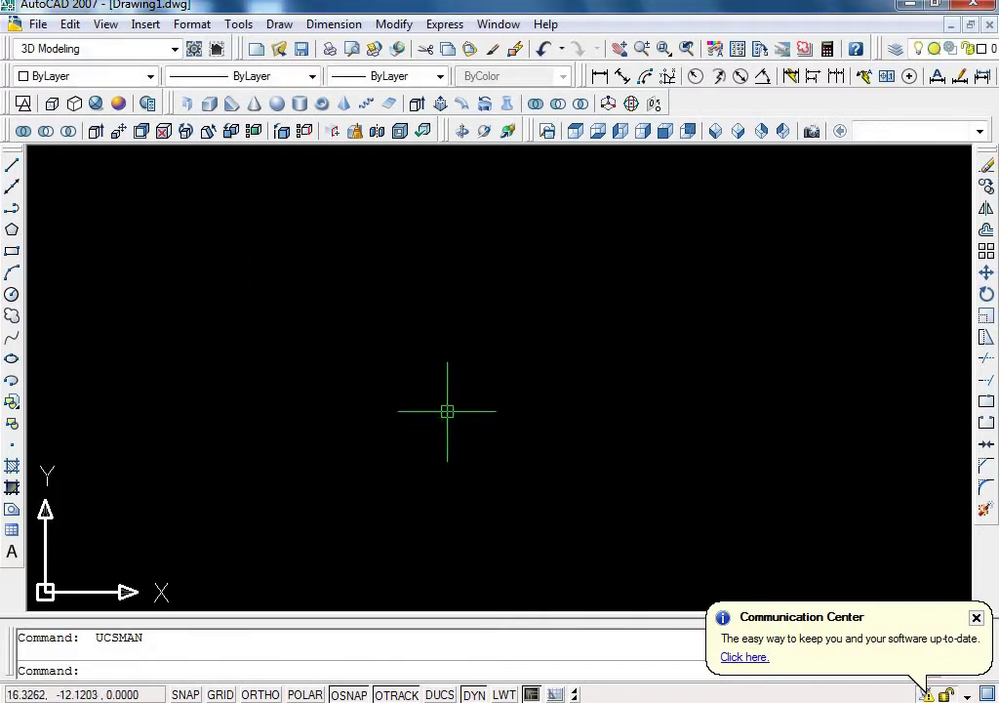
# Step: Start the UCS command and cancel it, leaving the current UCS at World
pyautogui.write('ucs')
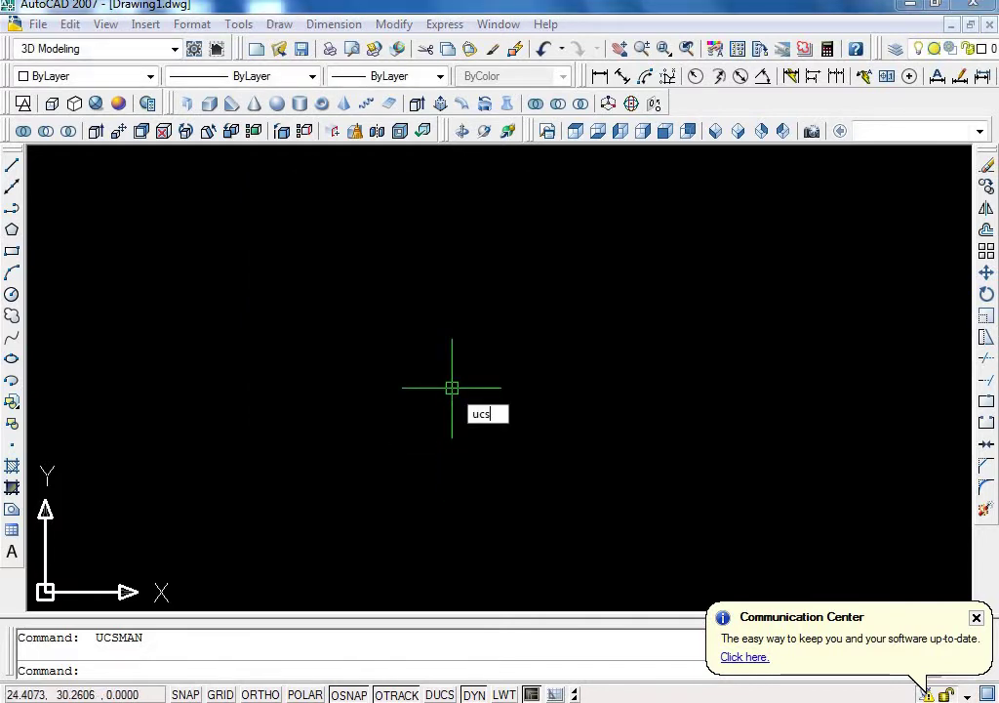
pyautogui.press('Return')
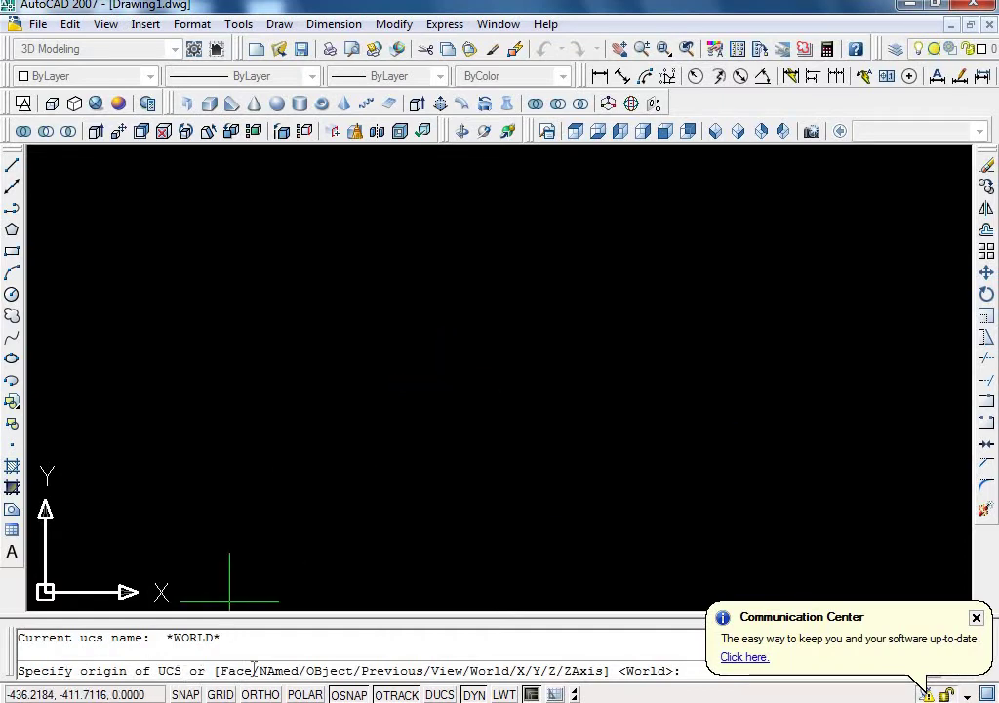
pyautogui.press('Escape')
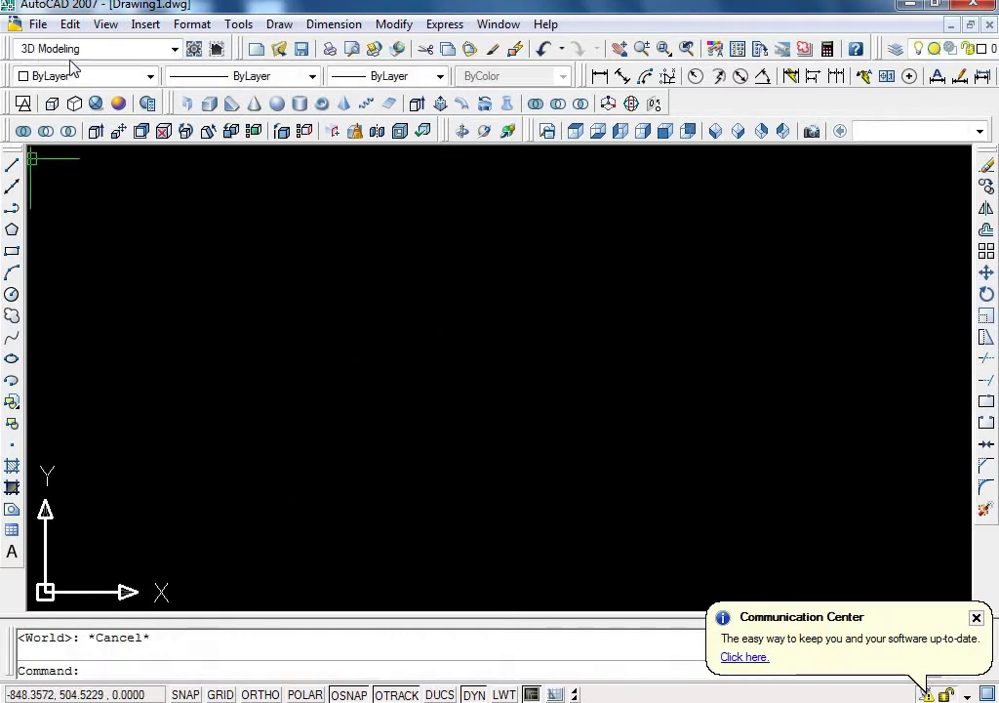
# Step: Switch to SE Isometric view and draw a rectangle
pyautogui.click(105, 23)
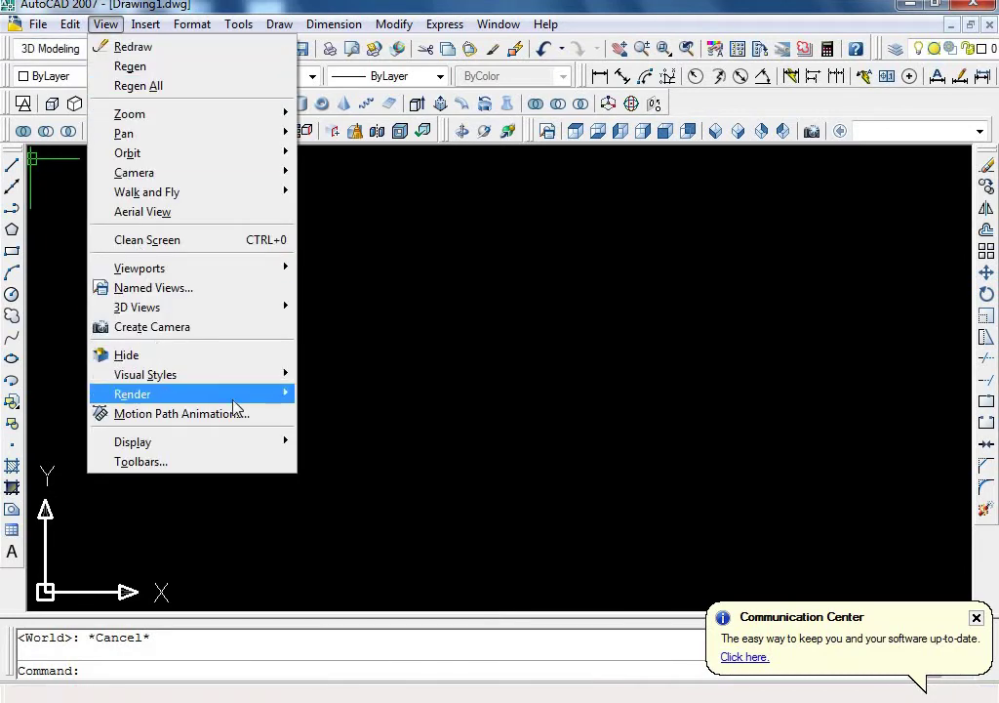
pyautogui.moveTo(137, 307)
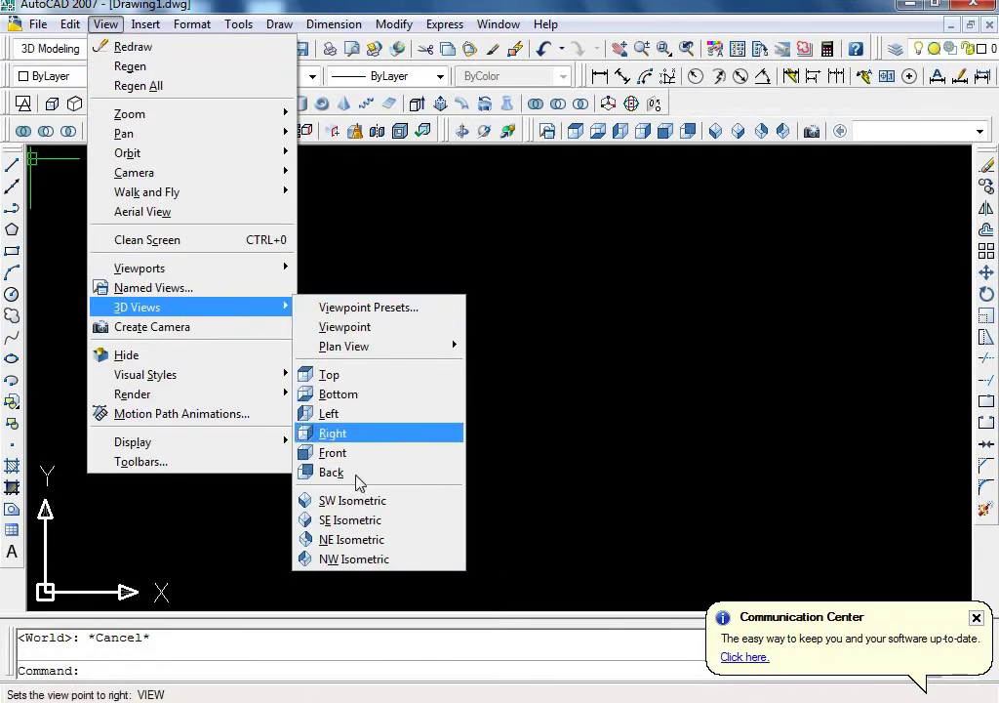
pyautogui.click(352, 520)
pyautogui.write('rec')
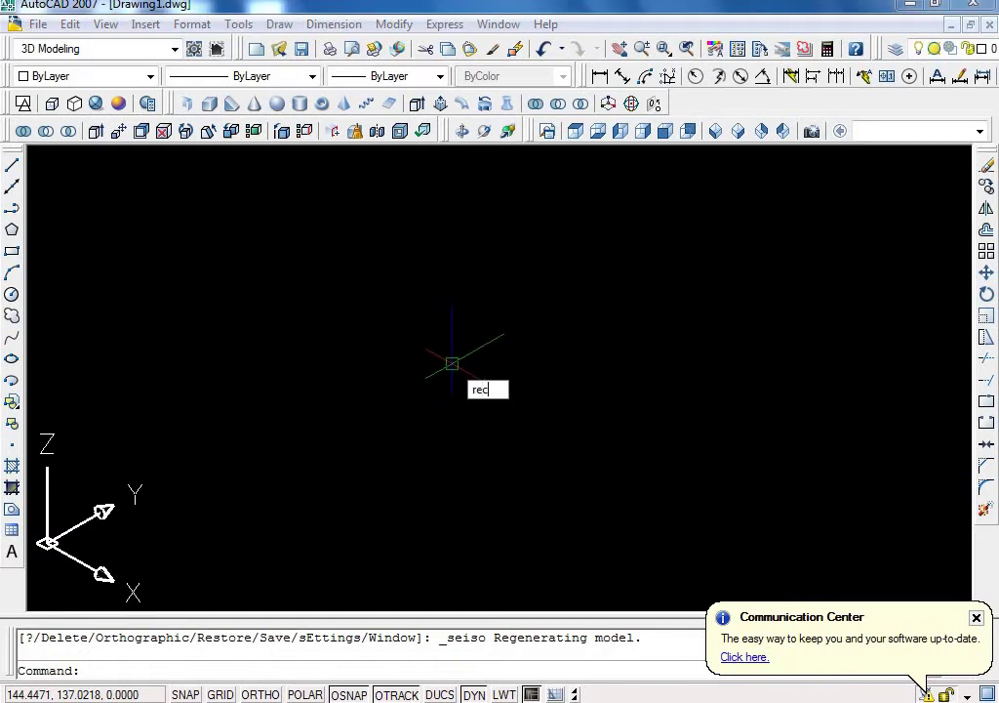
pyautogui.press('Return')
pyautogui.click(300, 302)
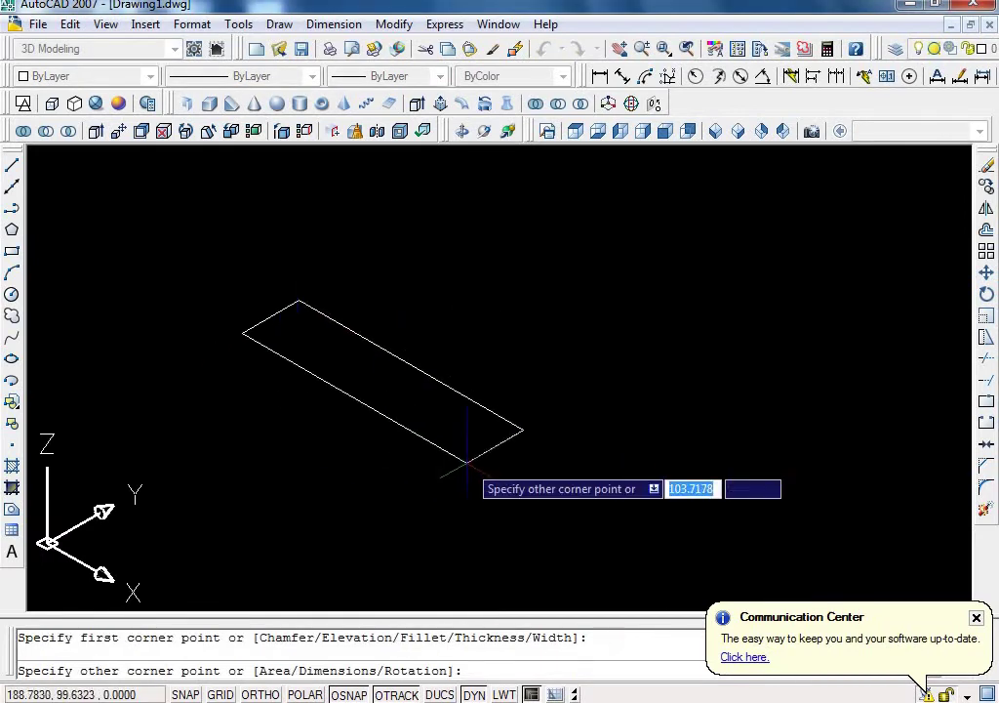
pyautogui.click(418, 510)
# Step: Extrude the rectangle upward into a solid box
pyautogui.write('ext')
pyautogui.press('Return')
pyautogui.click(413, 505)
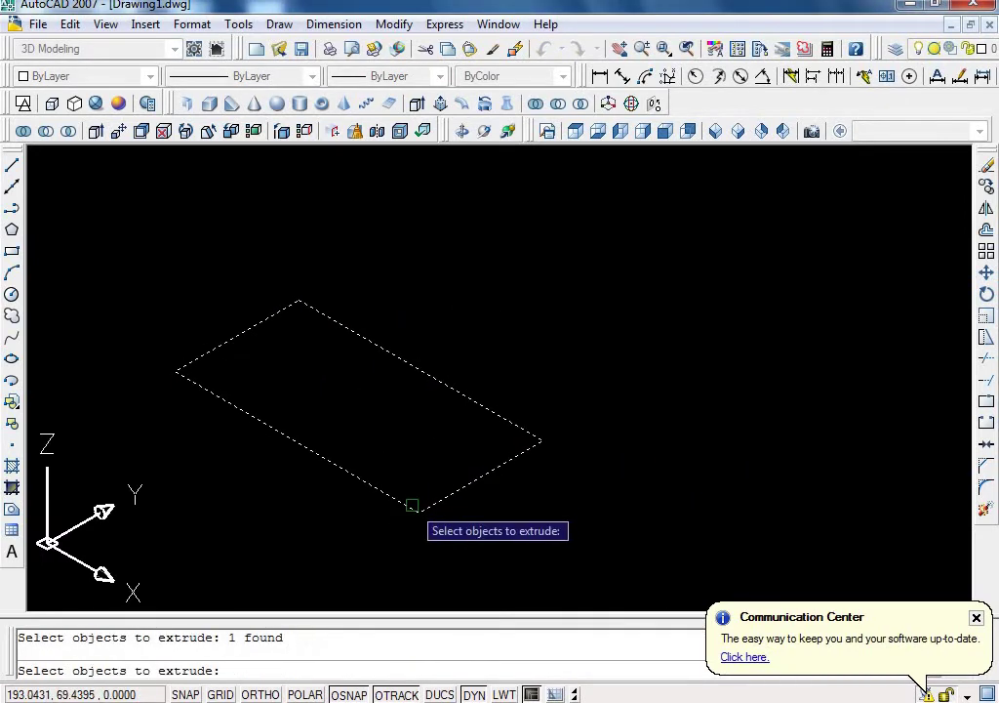
pyautogui.press('Return')
pyautogui.click(436, 310)
# Step: Apply Conceptual shading and orbit the view slightly around the box
pyautogui.write('sh')
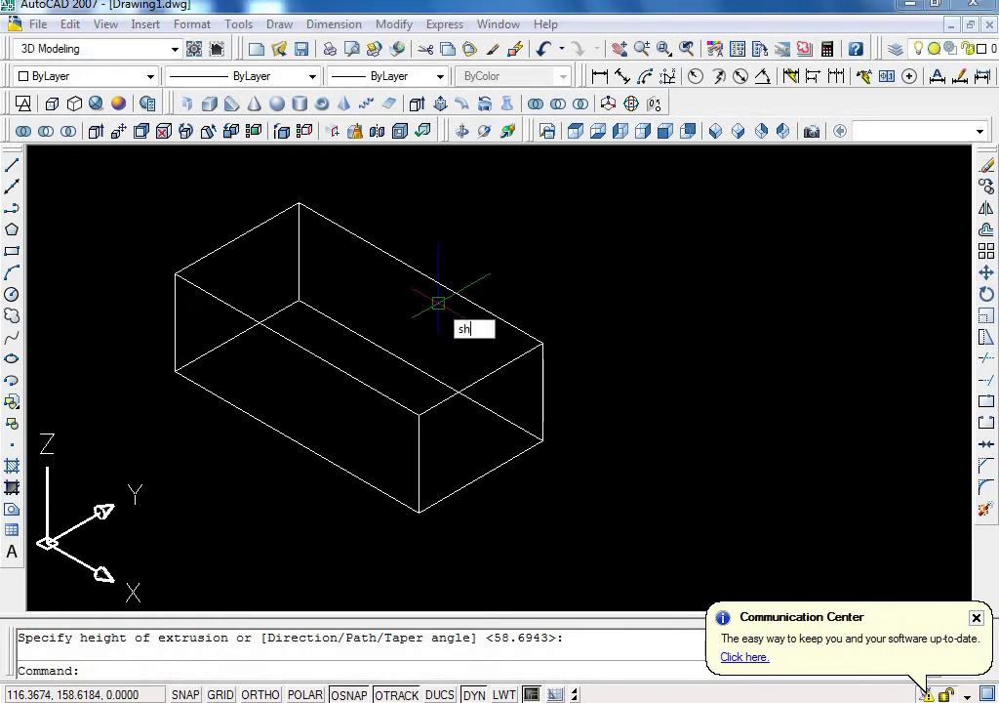
pyautogui.press('Return')
pyautogui.write('c')
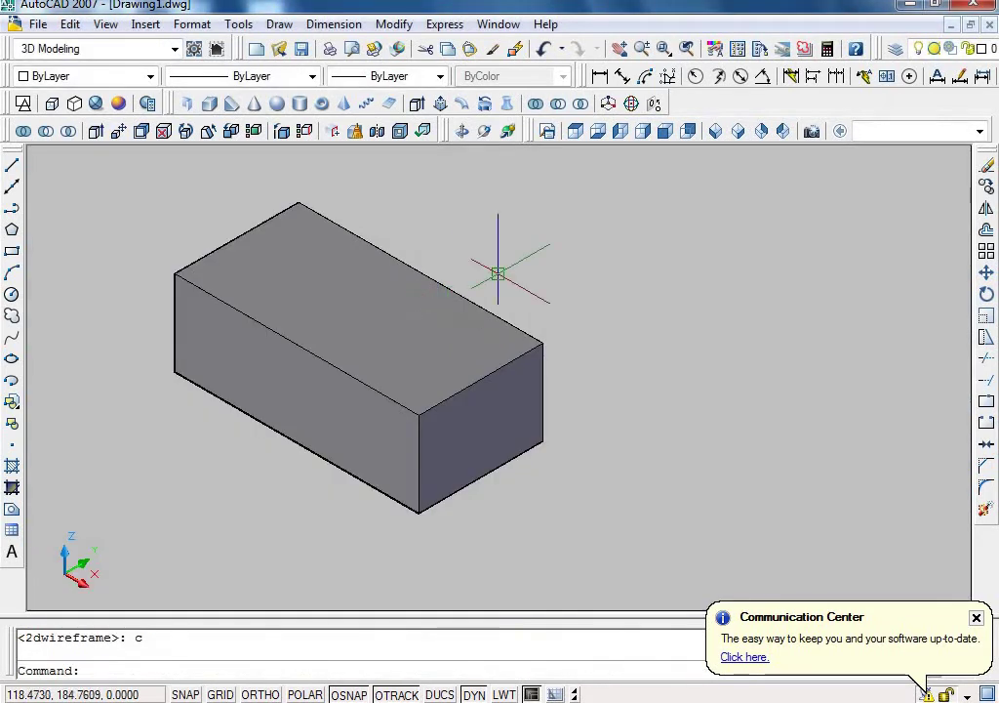
pyautogui.moveTo(529, 277); pyautogui.dragTo(216, 266)
pyautogui.write('ucs')
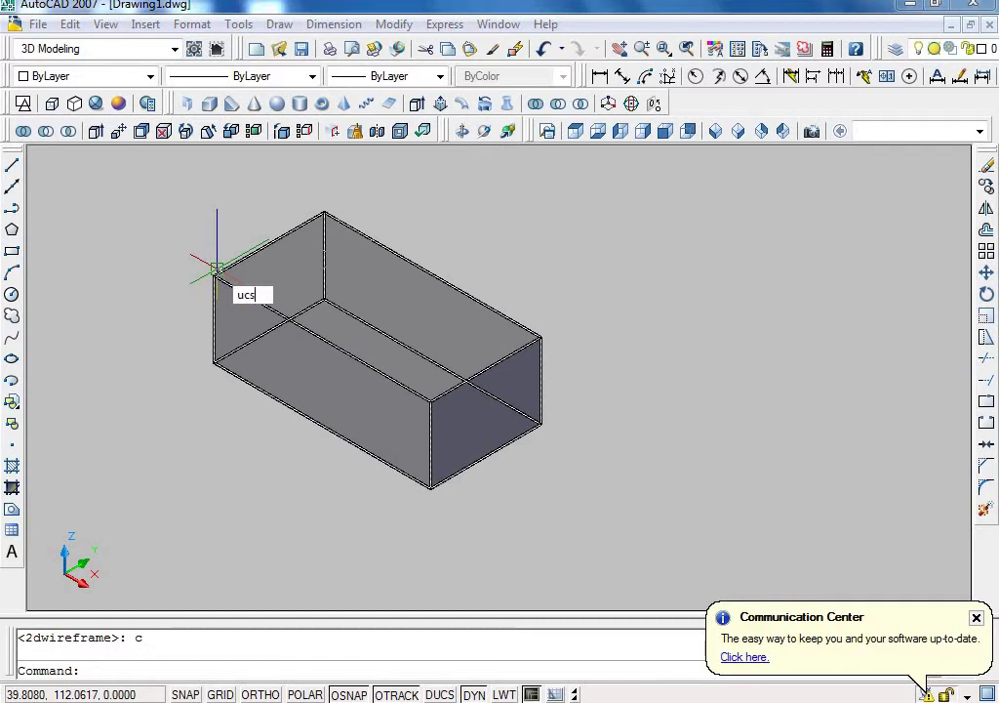
pyautogui.press('Return')
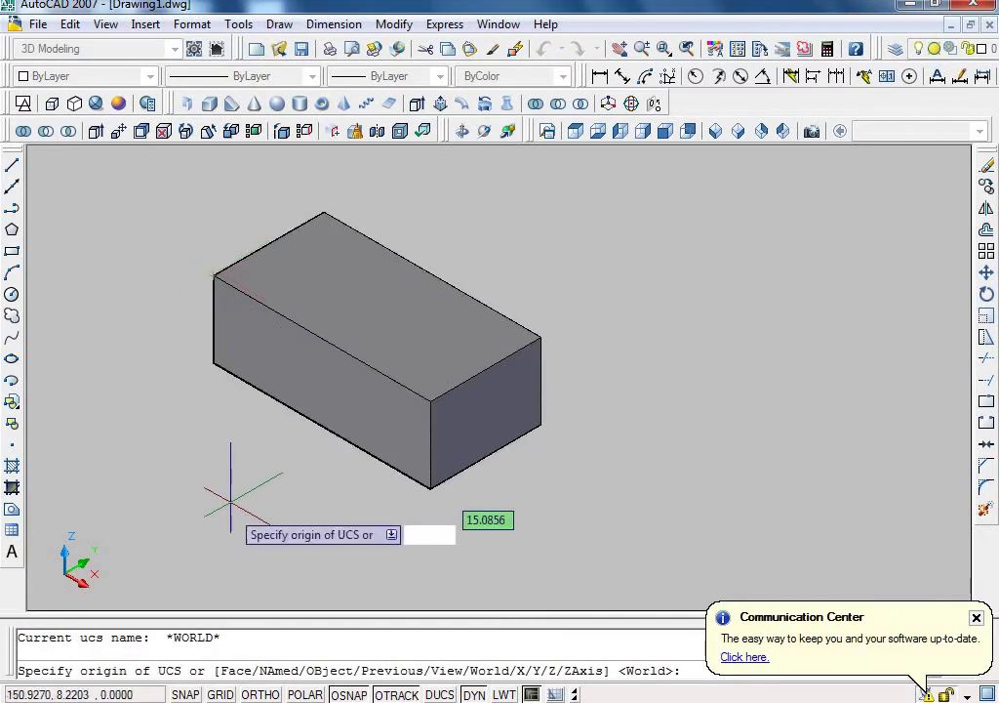
# Step: Align the UCS to the box's top face using the UCS Face option
pyautogui.write('f')
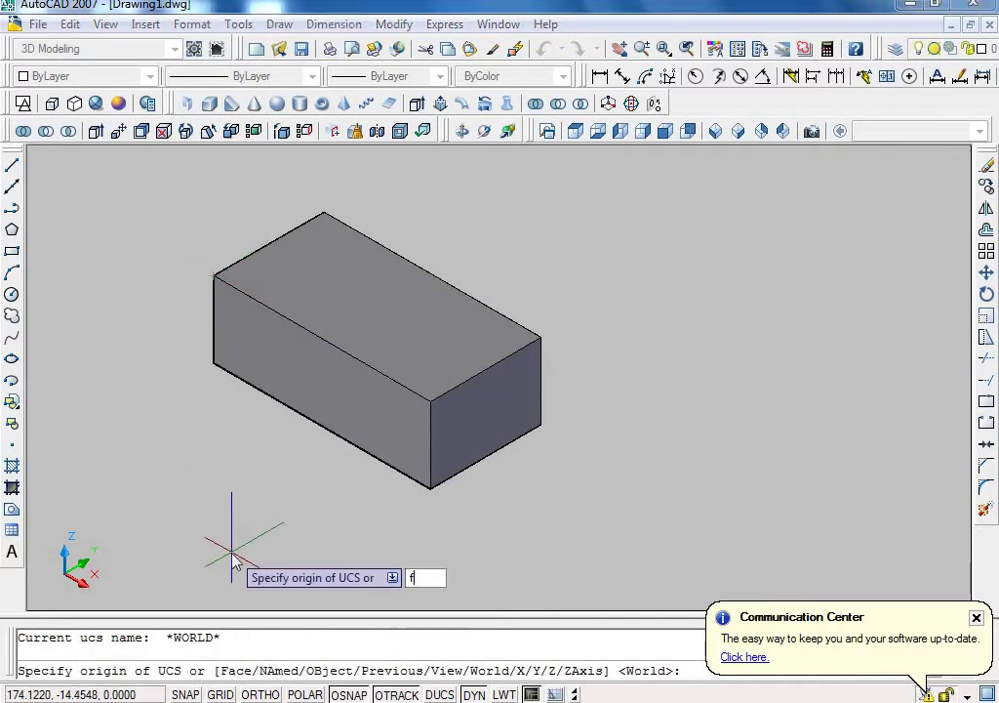
pyautogui.press('Return')
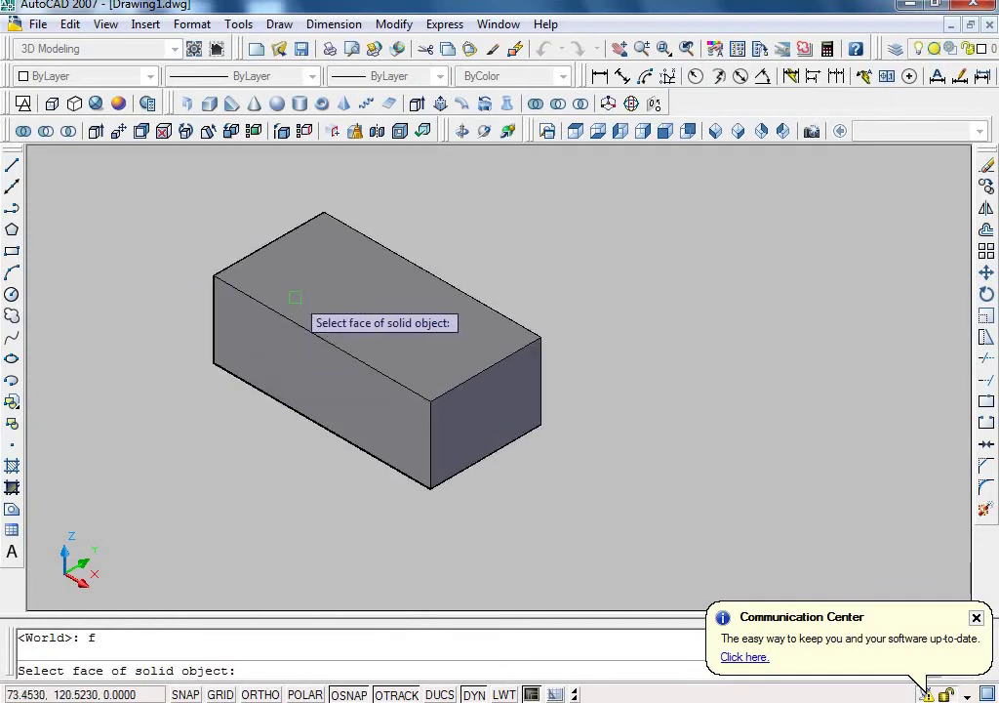
pyautogui.click(296, 299)
pyautogui.click(349, 345)
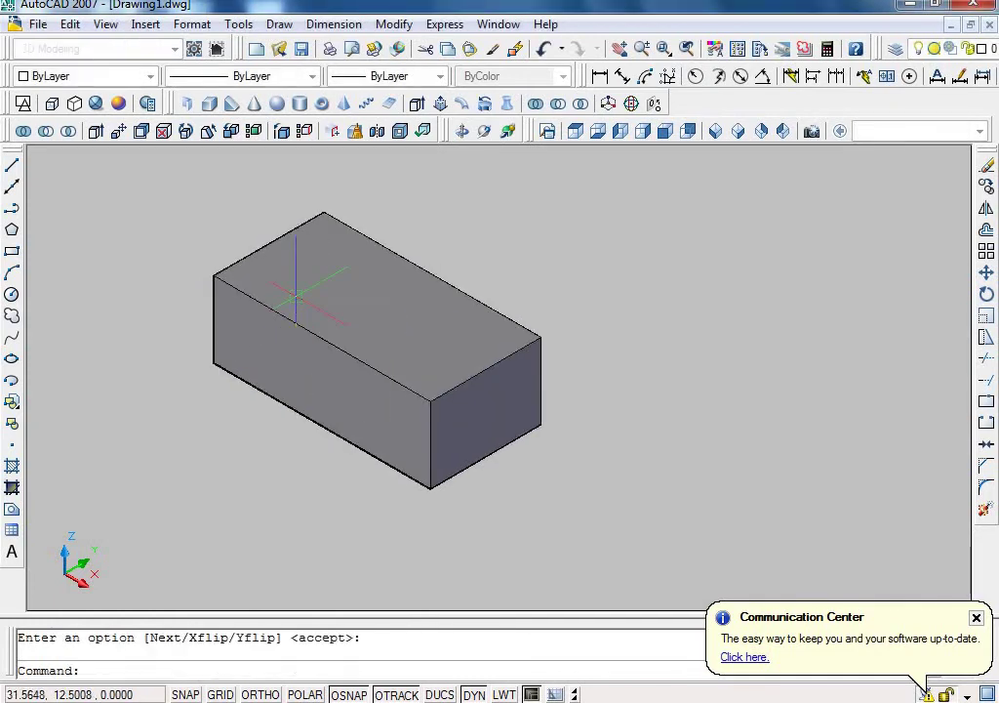
# Step: Align the UCS to the box's long front face, flipped about its X axis
pyautogui.press('Return')
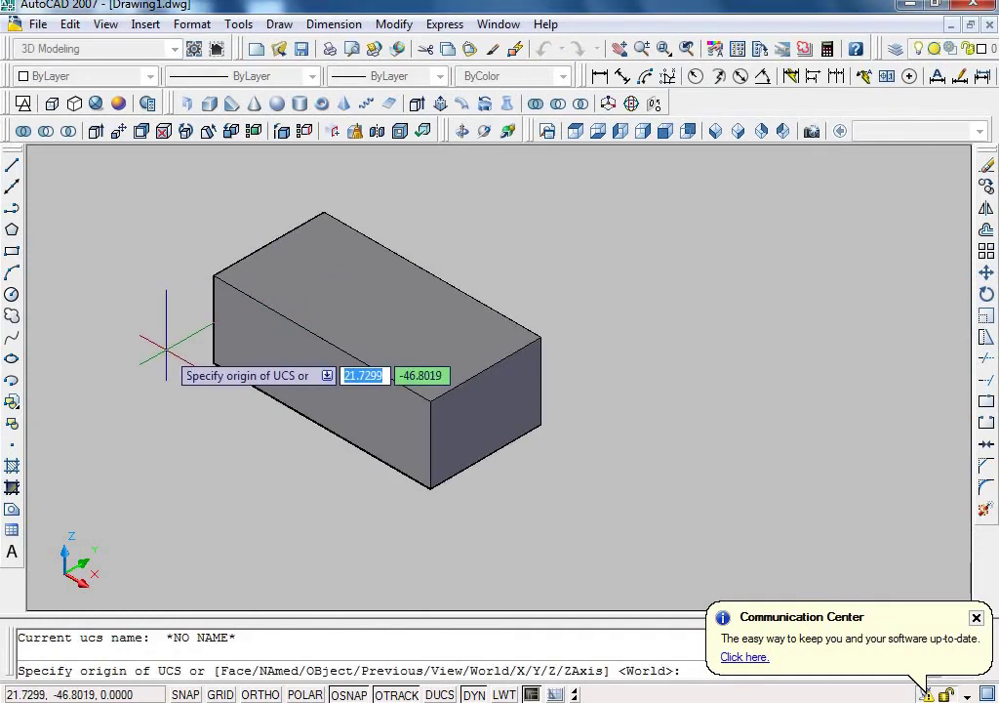
pyautogui.write('f')
pyautogui.press('Return')
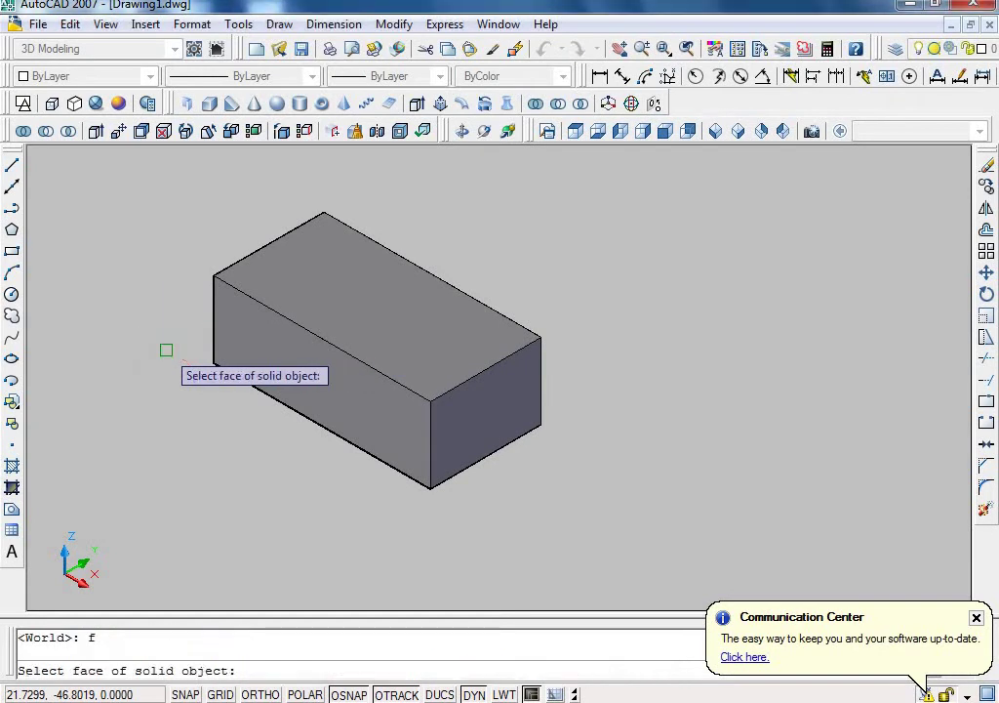
pyautogui.click(230, 279)
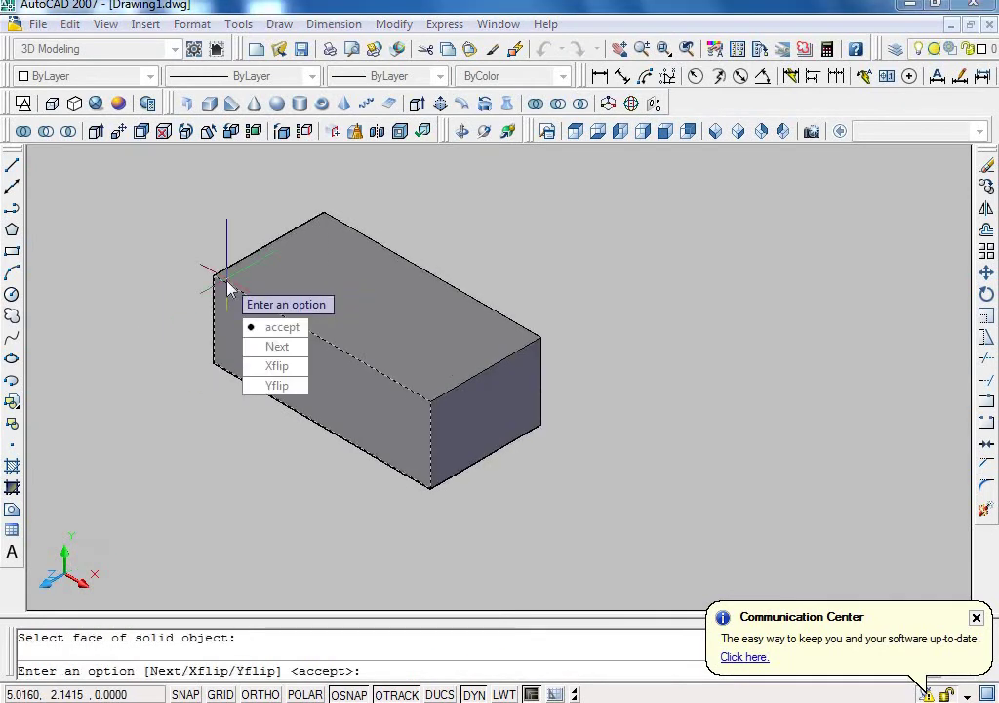
pyautogui.click(275, 366)
pyautogui.click(258, 327)
pyautogui.scroll(4, 163, 245)
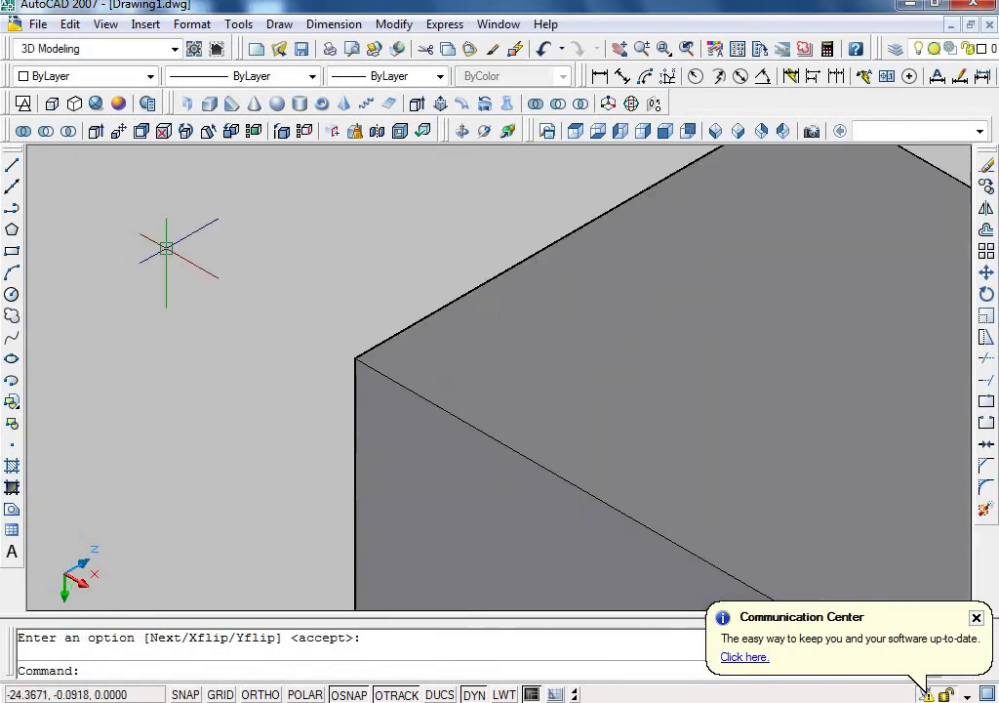
pyautogui.scroll(-6, 166, 245)
pyautogui.scroll(-1, 133, 245)
pyautogui.scroll(1, 117, 231)
pyautogui.scroll(5, 117, 230)
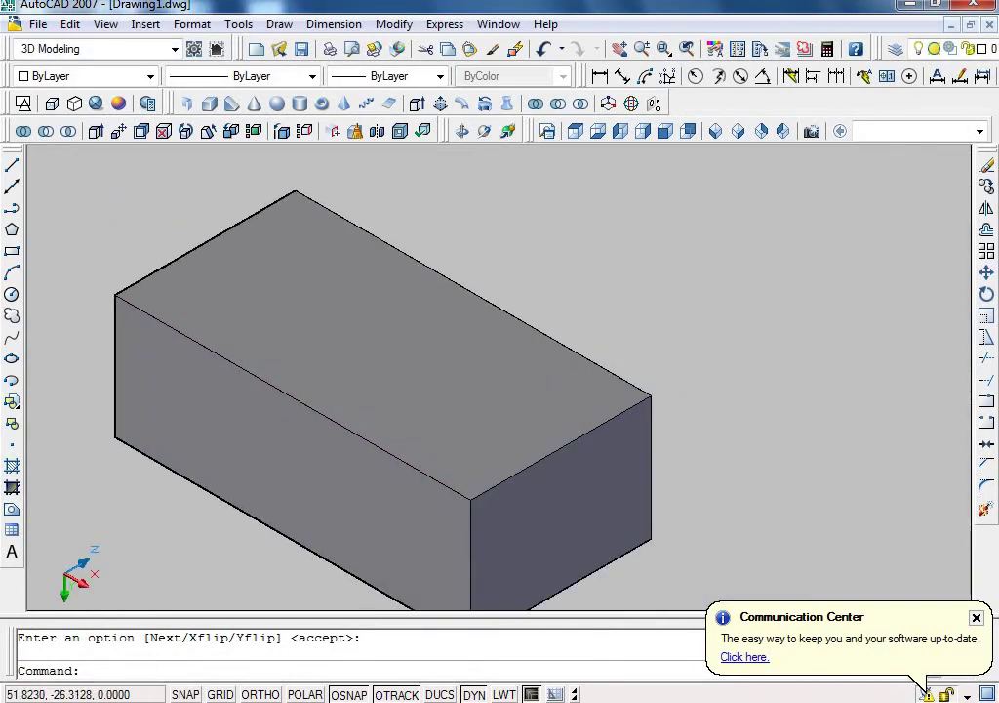
pyautogui.scroll(-5, 119, 230)
pyautogui.scroll(-2, 122, 230)
pyautogui.scroll(2, 124, 230)
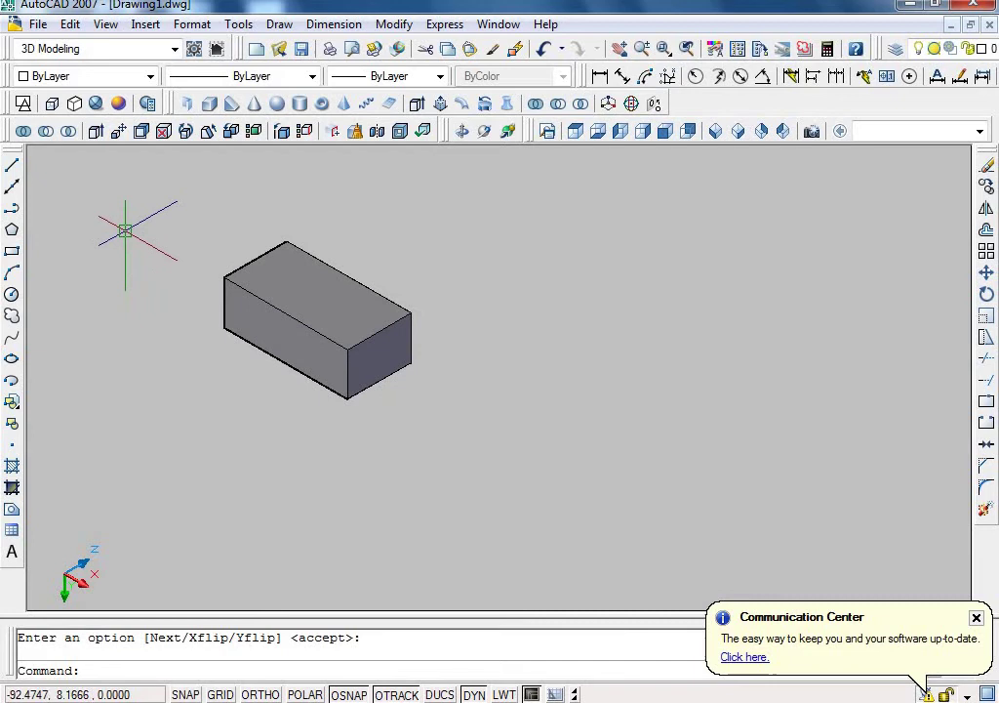
# Step: Show the UCS icon at the UCS origin
pyautogui.click(104, 25)
pyautogui.moveTo(132, 442)
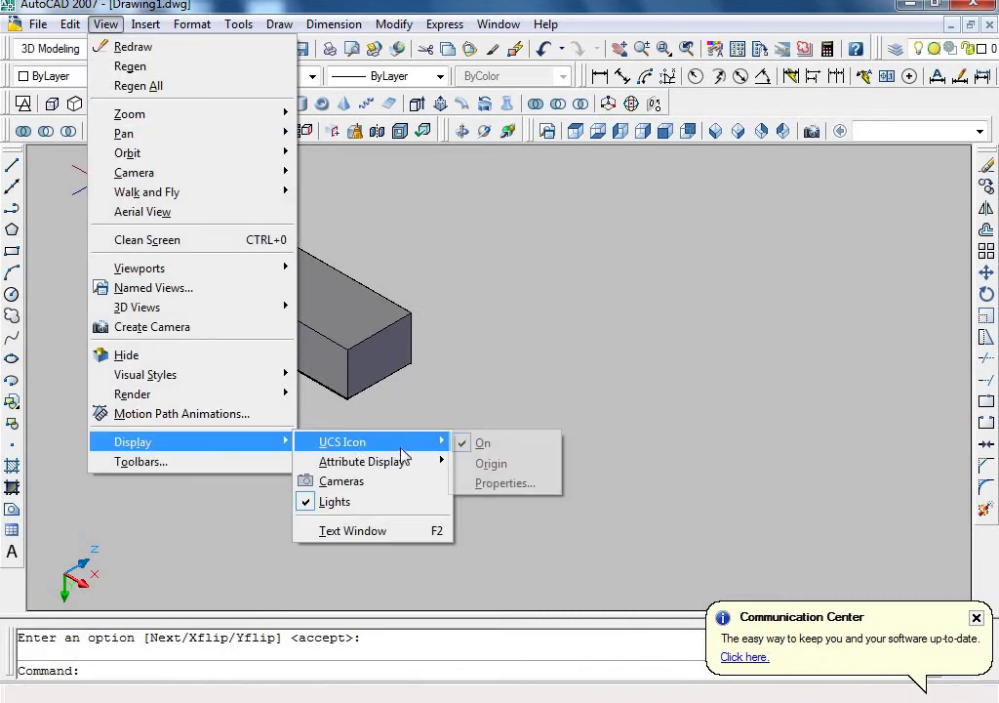
pyautogui.click(476, 463)
pyautogui.scroll(4, 449, 374)
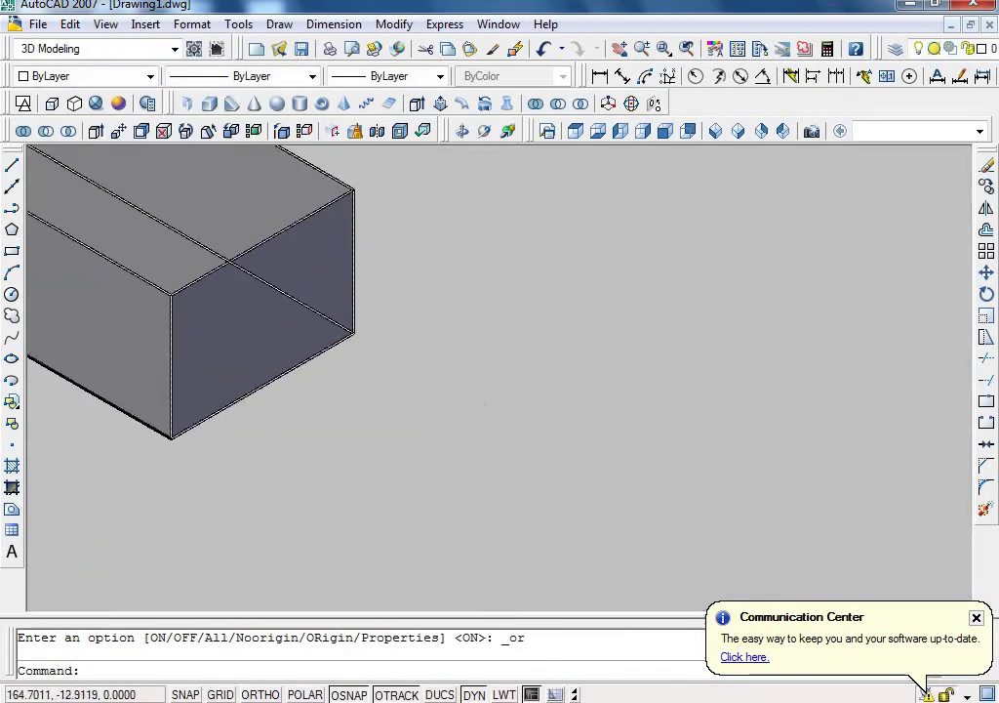
pyautogui.scroll(-5, 201, 379)
pyautogui.scroll(2, 201, 380)
pyautogui.scroll(3, 798, 420)
pyautogui.scroll(-5, 798, 420)
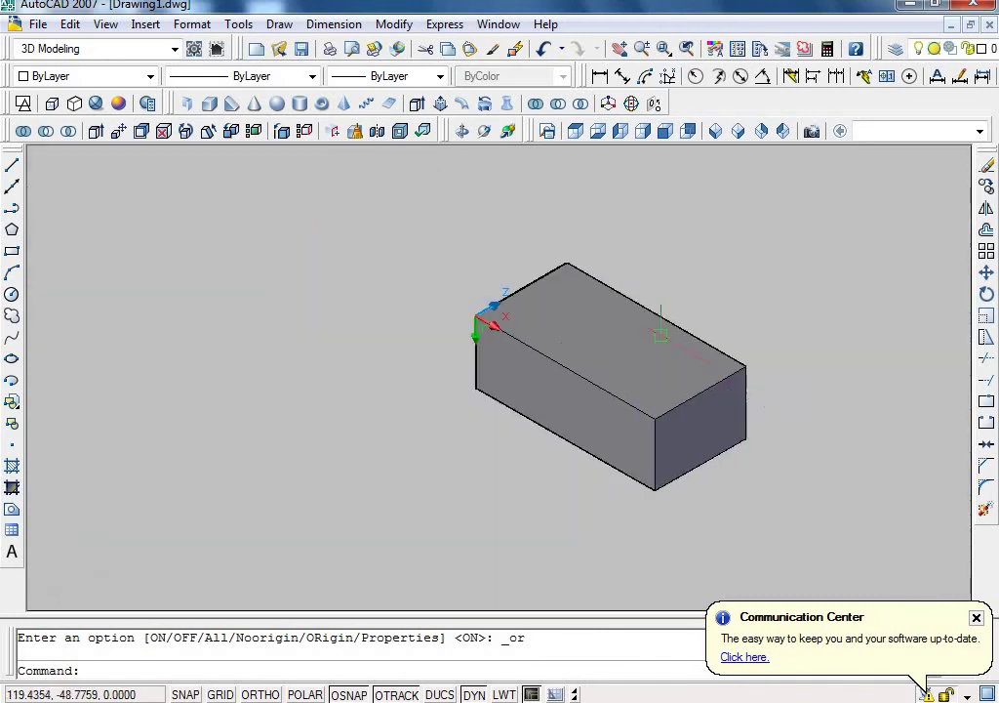
# Step: Align the UCS to the box's right end face using the UCS Face option
pyautogui.moveTo(659, 335)
pyautogui.keyDown('shift'); pyautogui.mouseDown(button='middle')
pyautogui.moveTo(502, 312)
pyautogui.moveTo(446, 357)
pyautogui.moveTo(289, 396)
pyautogui.mouseUp(button='middle'); pyautogui.keyUp('shift')
pyautogui.write('ucs')
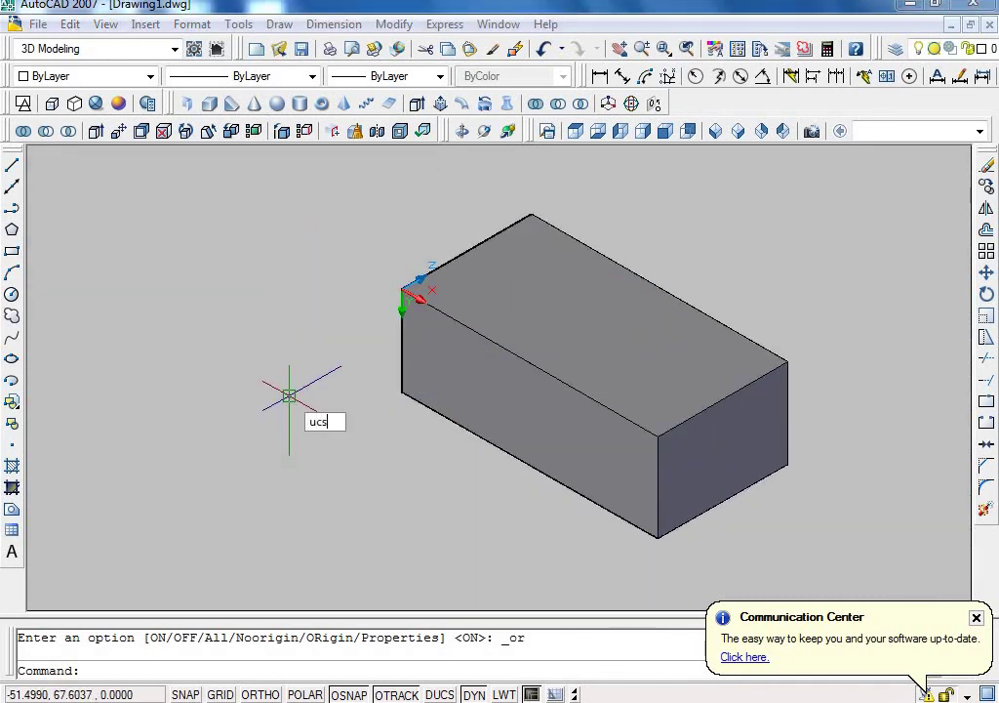
pyautogui.press('Return')
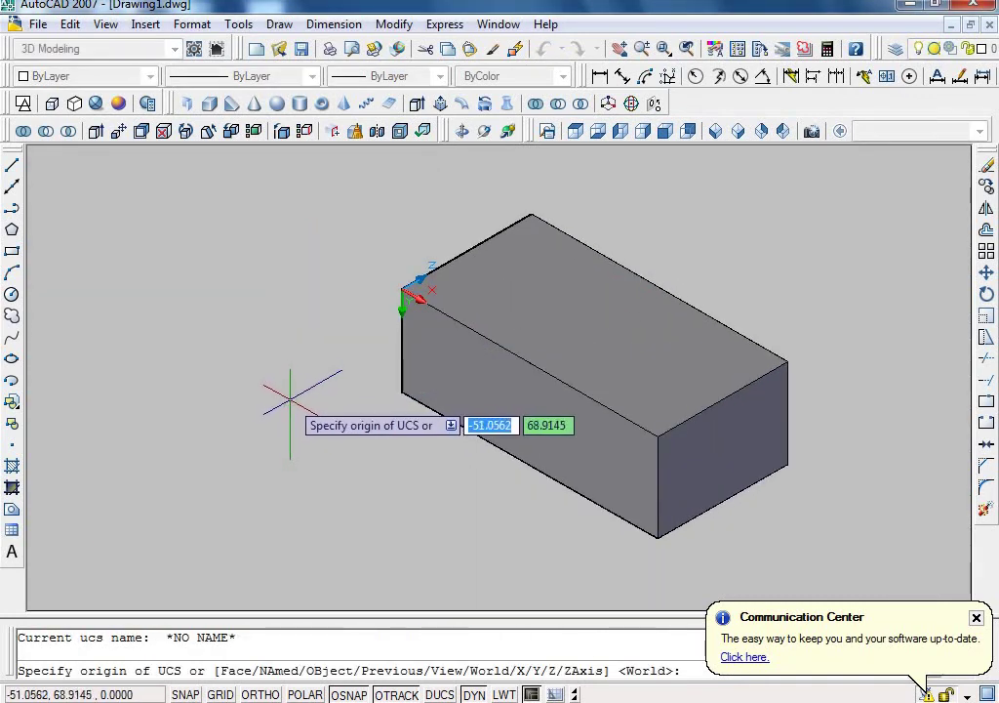
pyautogui.write('f')
pyautogui.press('Return')
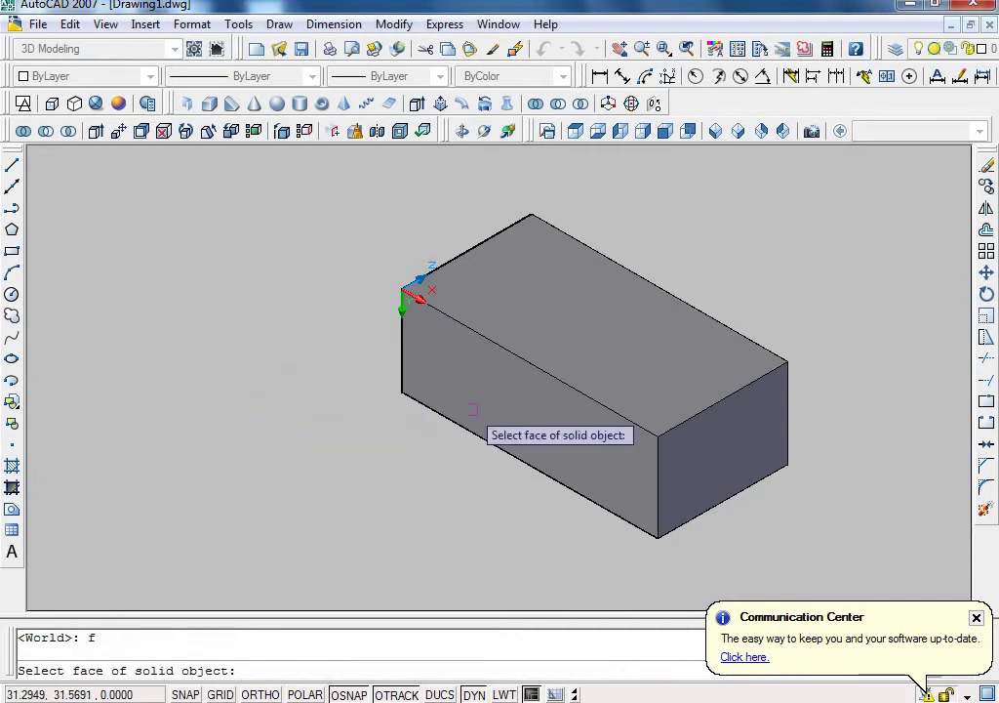
pyautogui.click(734, 384)
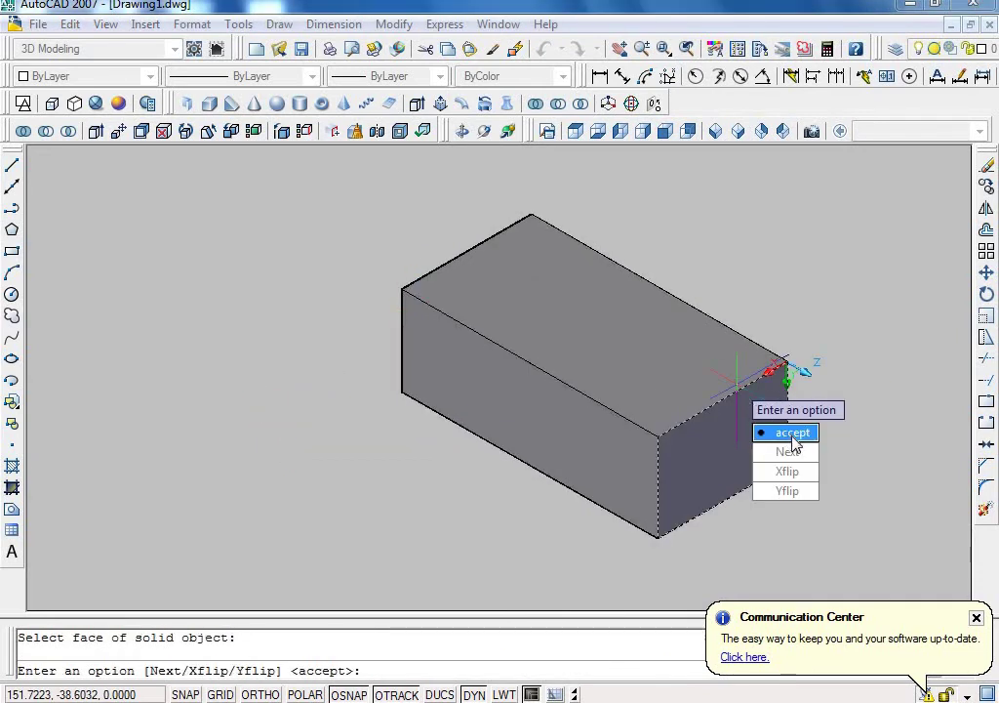
pyautogui.click(789, 431)
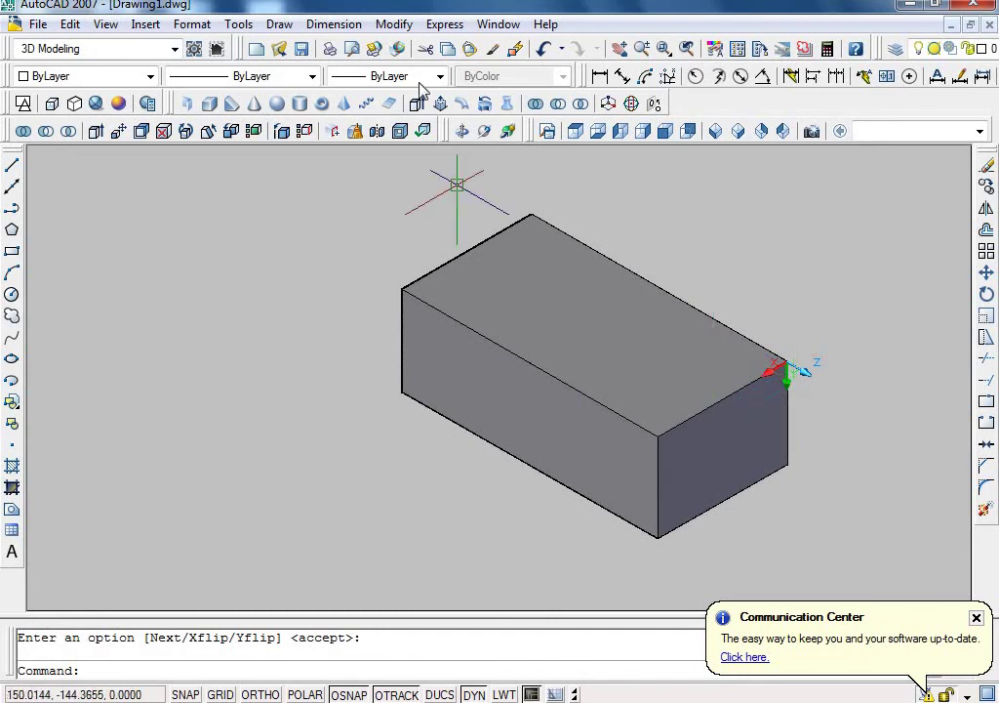
# Step: Tilt the box to a new viewing angle with 3D Free Orbit, then exit orbit mode
pyautogui.click(485, 132)
pyautogui.moveTo(651, 326)
pyautogui.mouseDown()
pyautogui.moveTo(481, 341)
pyautogui.moveTo(778, 399)
pyautogui.moveTo(703, 397)
pyautogui.moveTo(535, 351)
pyautogui.mouseUp()
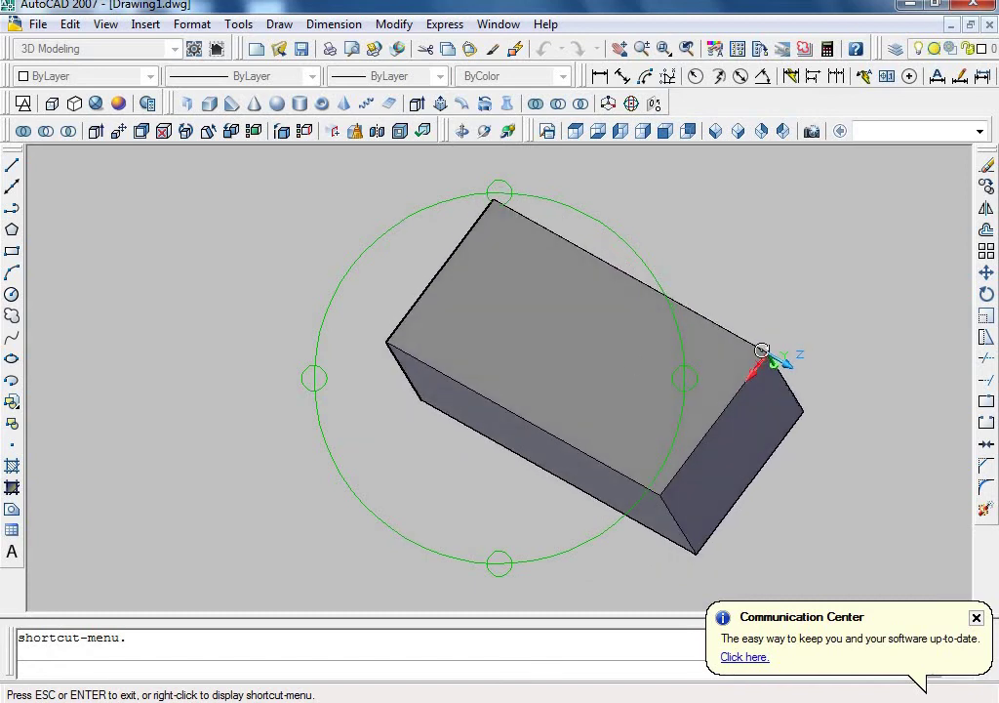
pyautogui.press('Escape')
pyautogui.rightClick(330, 285)
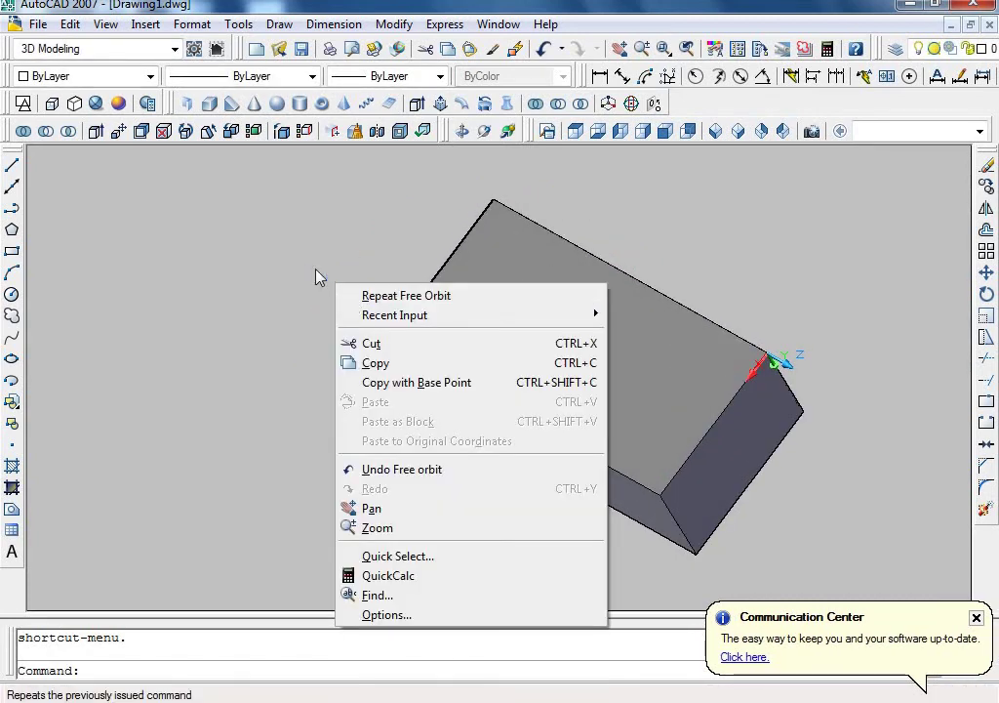
pyautogui.click(316, 272)
pyautogui.press('Escape')
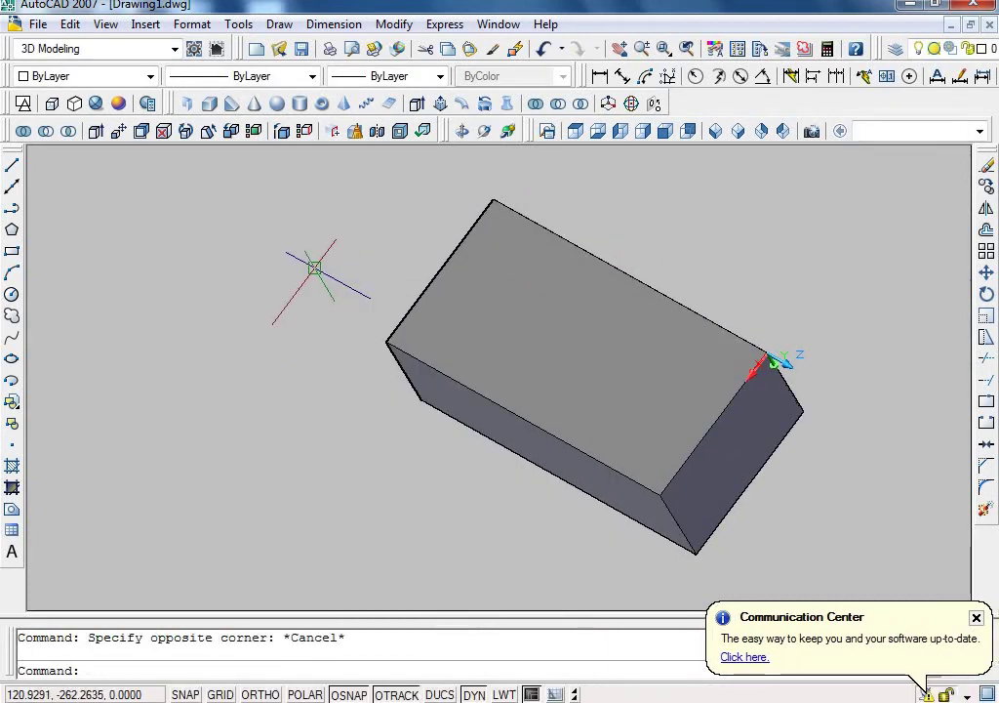
# Step: Restart the UCS command after a rejected mistyped first attempt
pyautogui.write('usc')
pyautogui.press('Return')
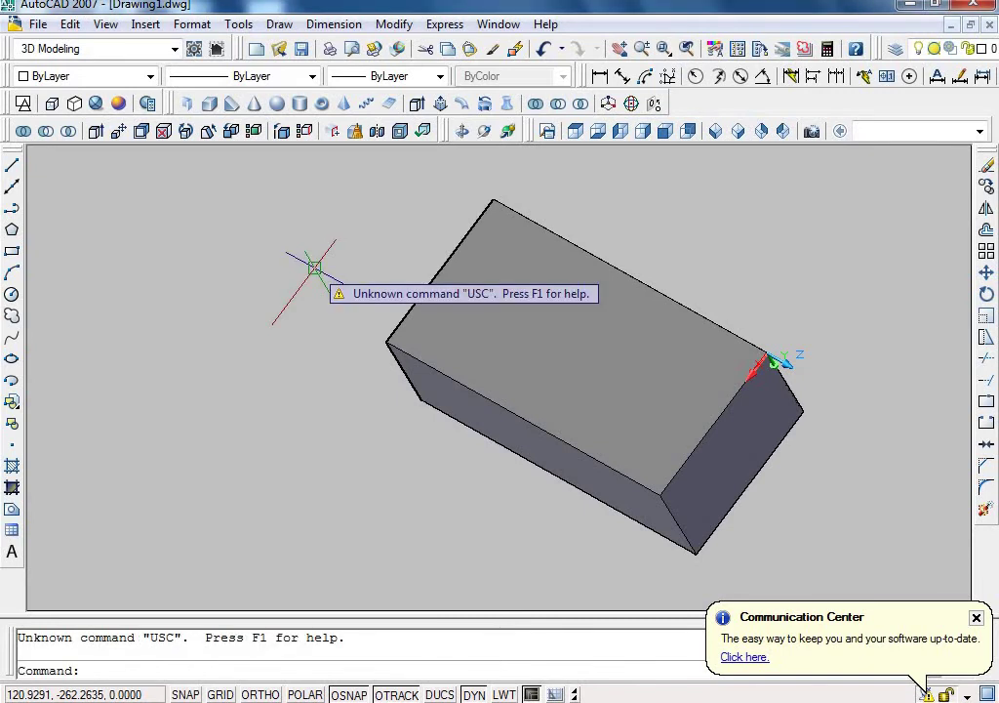
pyautogui.write('ucs')
pyautogui.press('Return')
pyautogui.write('n')
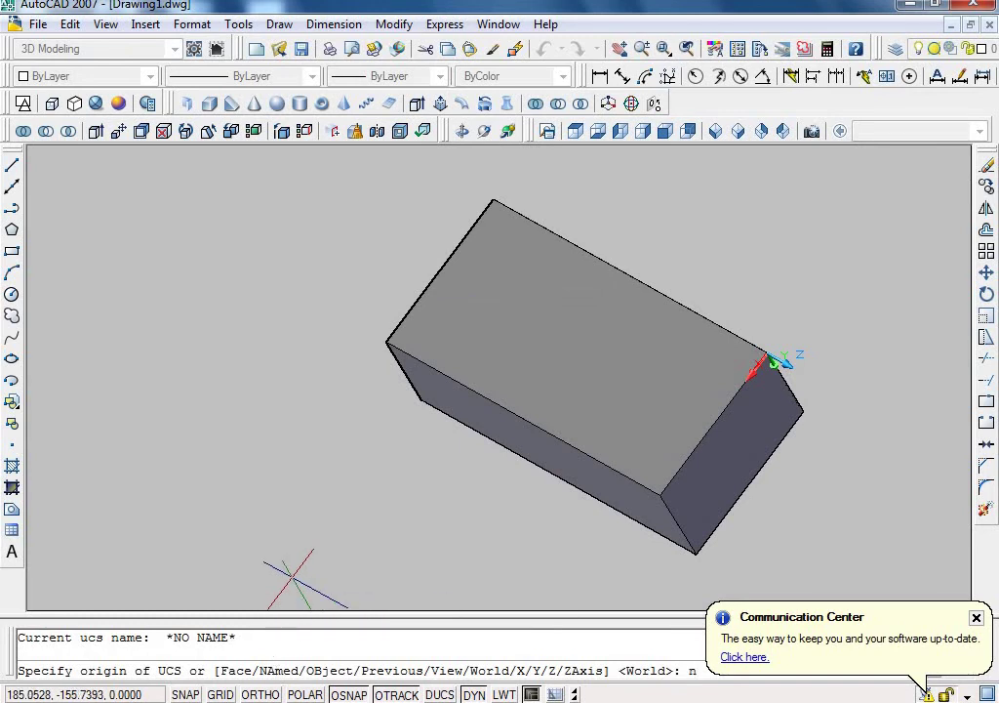
# Step: Move the UCS origin to the box's left top corner via New > Origin, then orbit back to a standard view
pyautogui.click(976, 619)
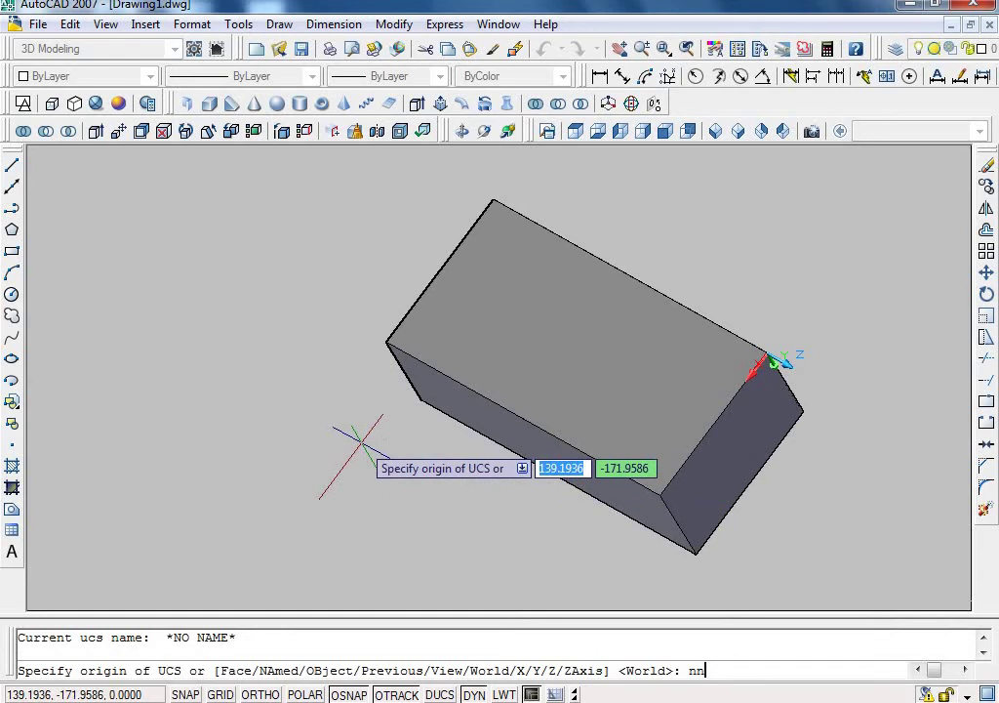
pyautogui.press('Return')
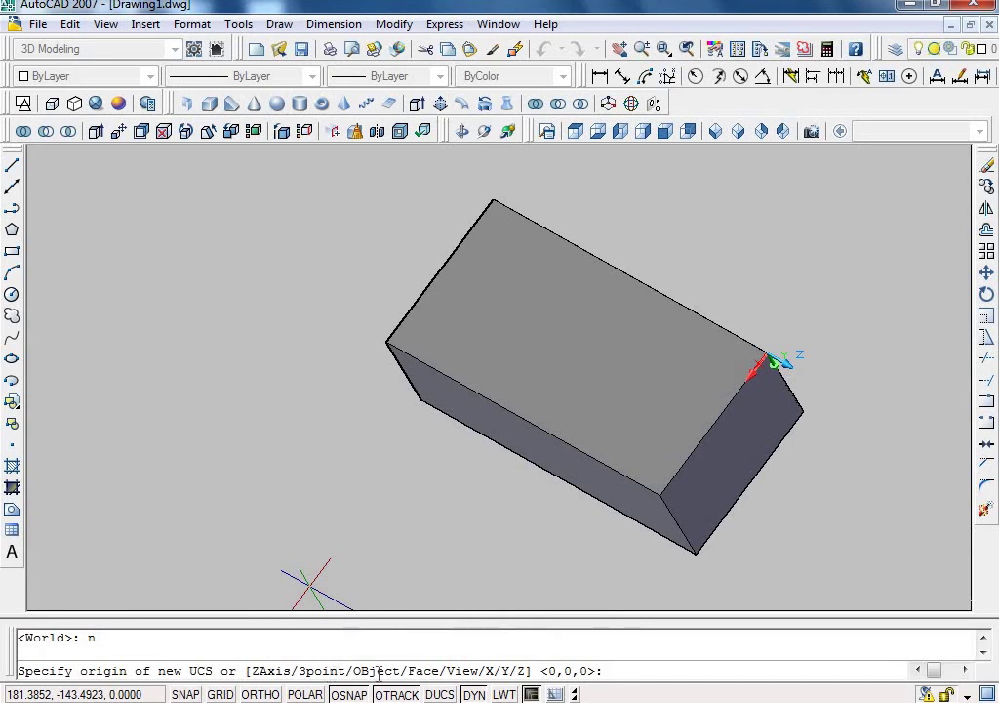
pyautogui.write('o')
pyautogui.press('Return')
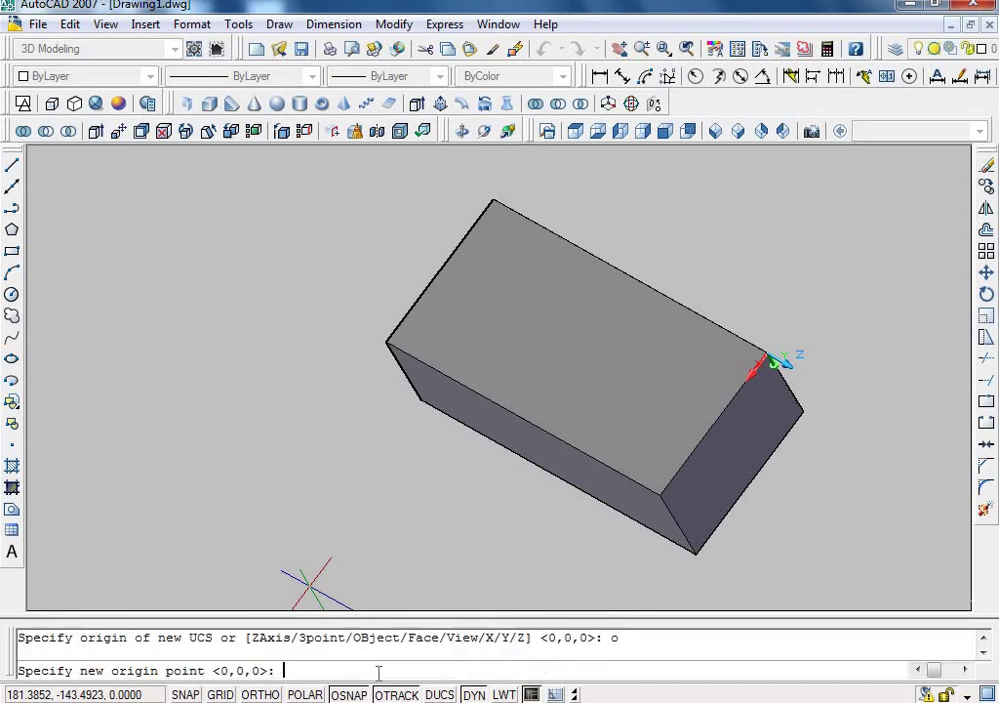
pyautogui.click(388, 339)
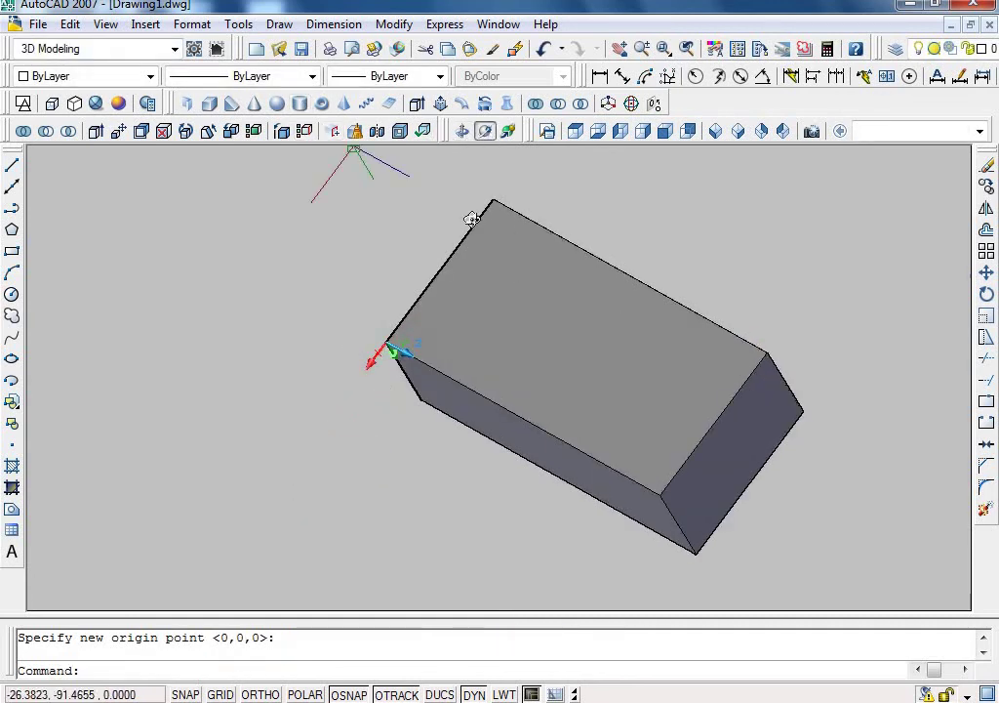
pyautogui.moveTo(471, 219); pyautogui.dragTo(388, 350)
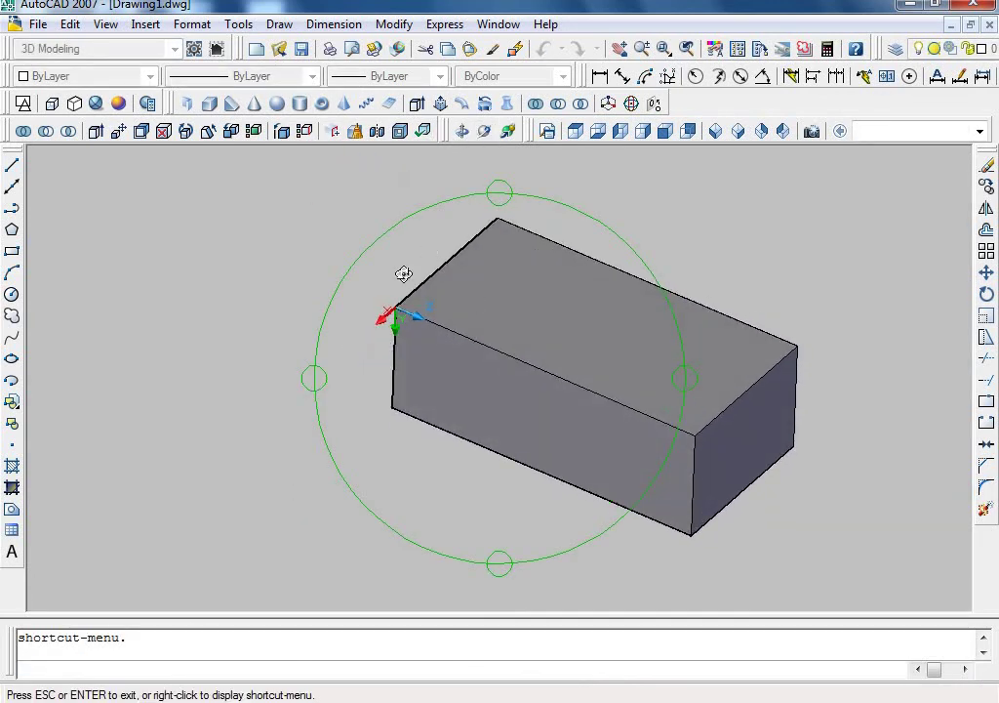
# Step: Restore previous UCS settings twice: the right end face, then the box's left corner
pyautogui.press('Escape')
pyautogui.write('u')
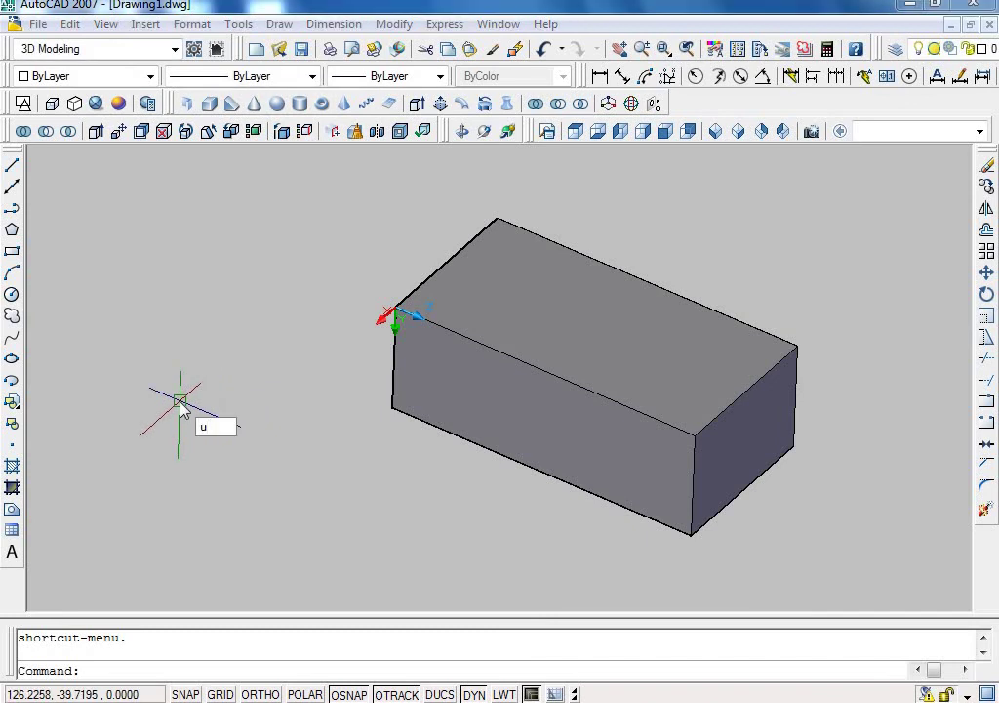
pyautogui.write('s')
pyautogui.press('Return')
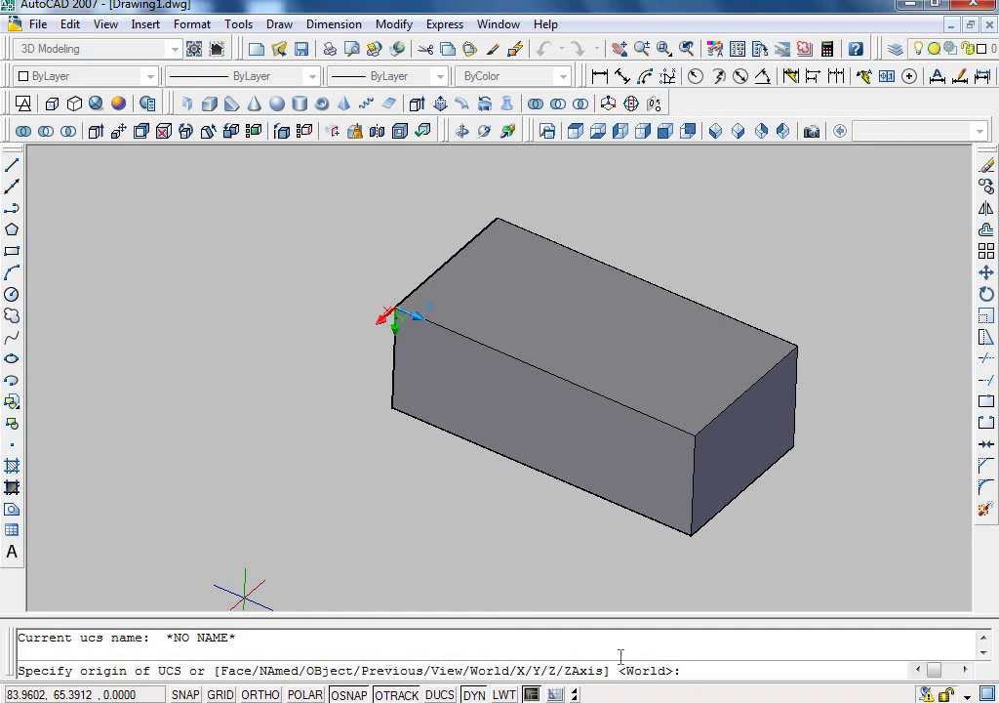
pyautogui.press('Return')
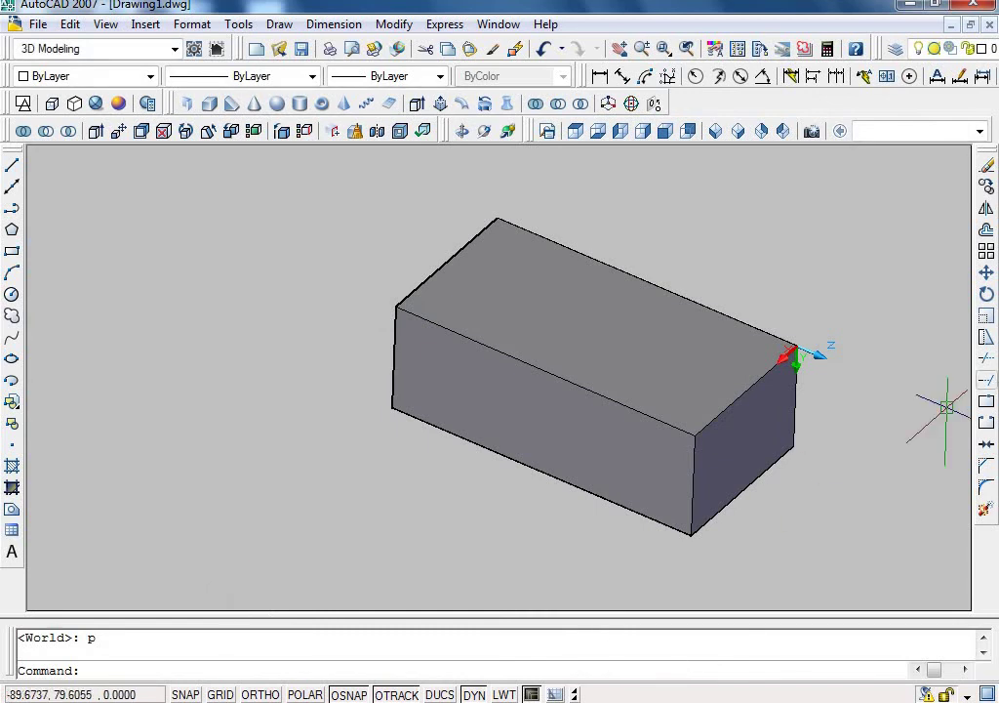
pyautogui.press('Return')
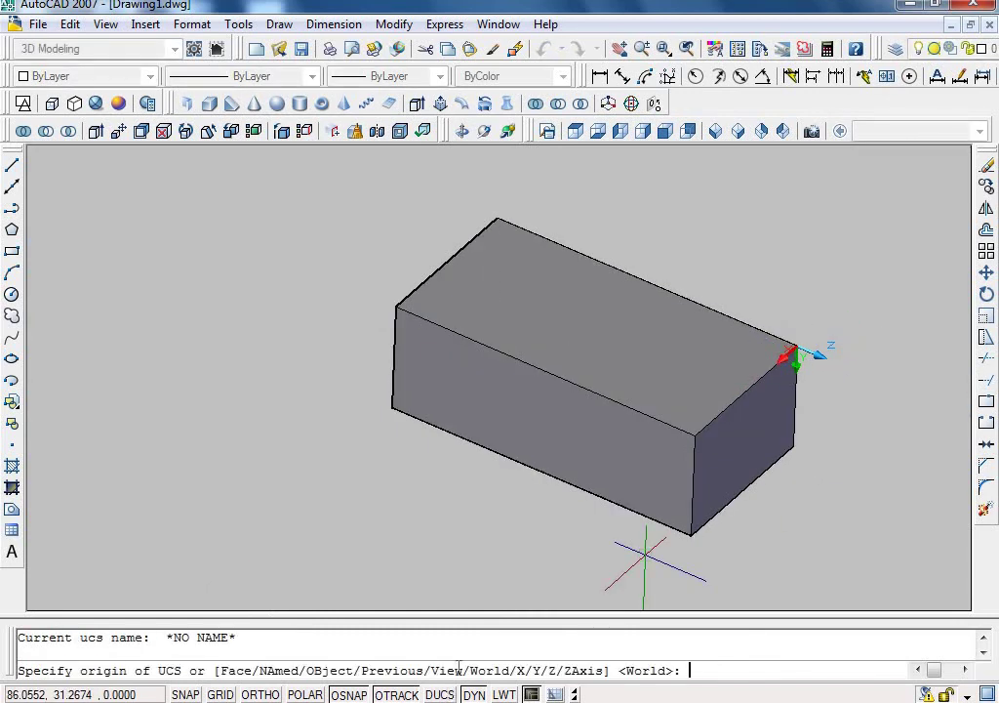
pyautogui.write('p')
pyautogui.press('Return')
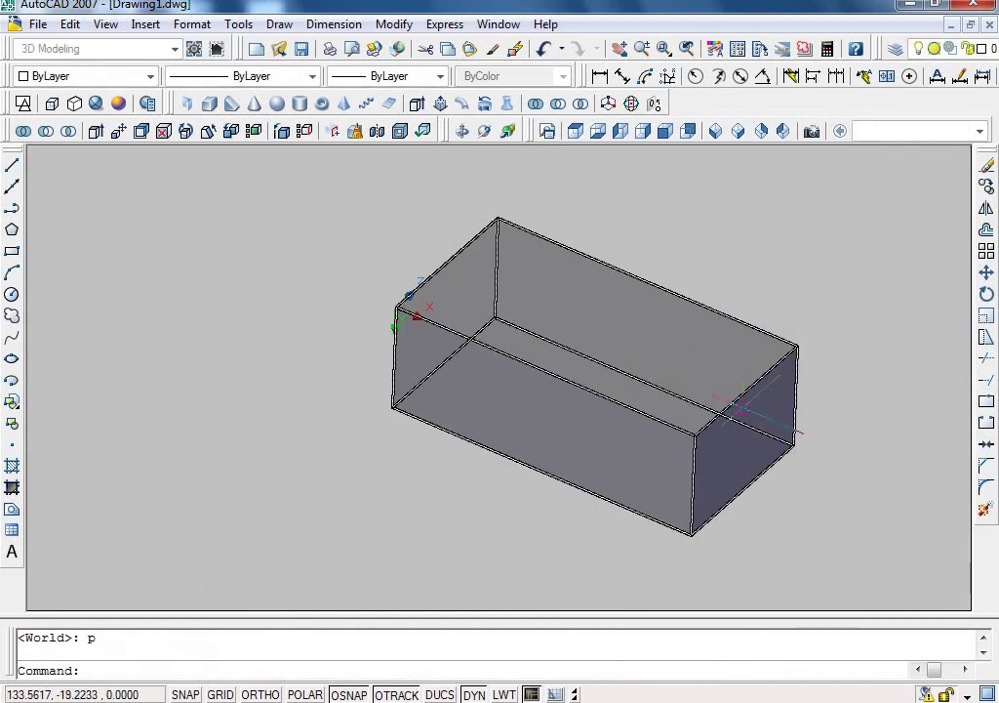
# Step: Step back two more UCS settings with Previous until the world UCS returns
pyautogui.press('Return')
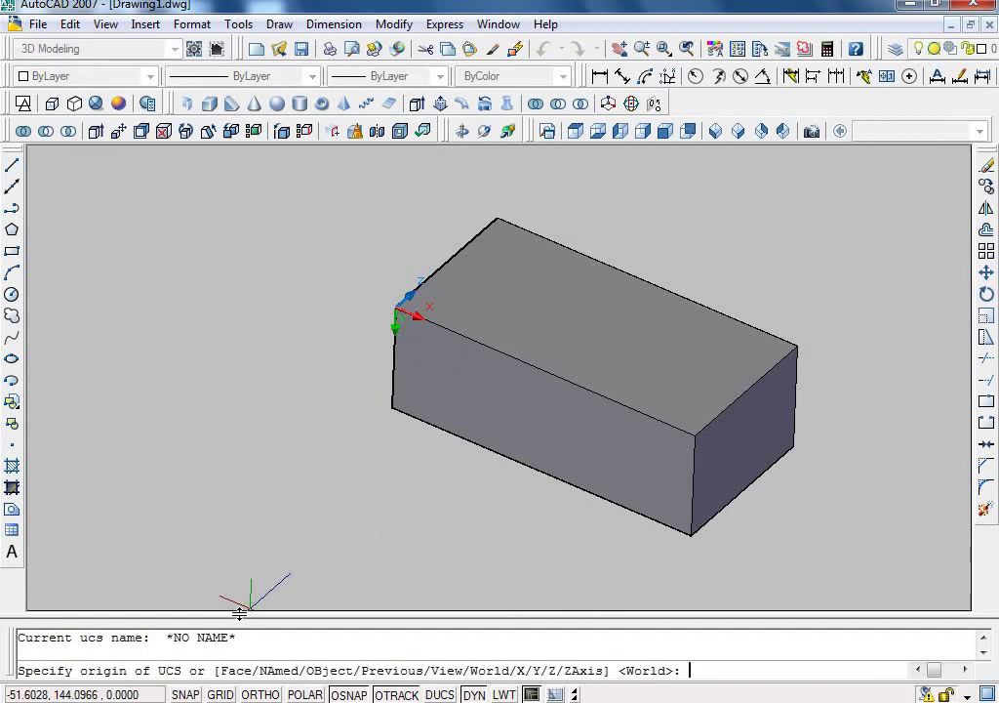
pyautogui.write('p')
pyautogui.press('Return')
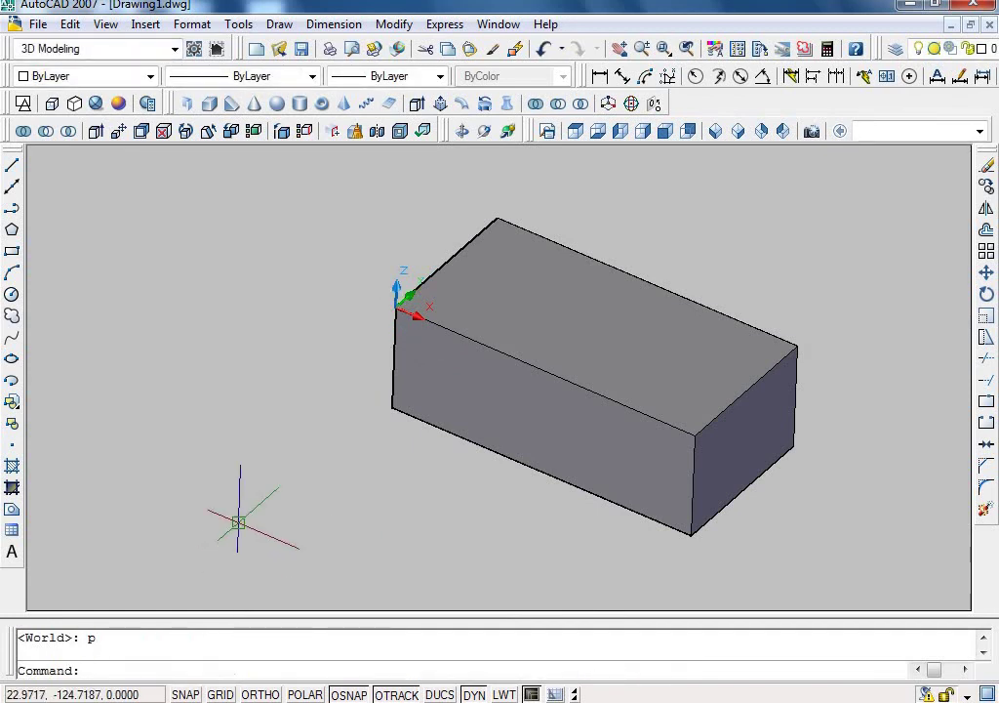
pyautogui.press('Return')
pyautogui.write('p')
pyautogui.press('Return')
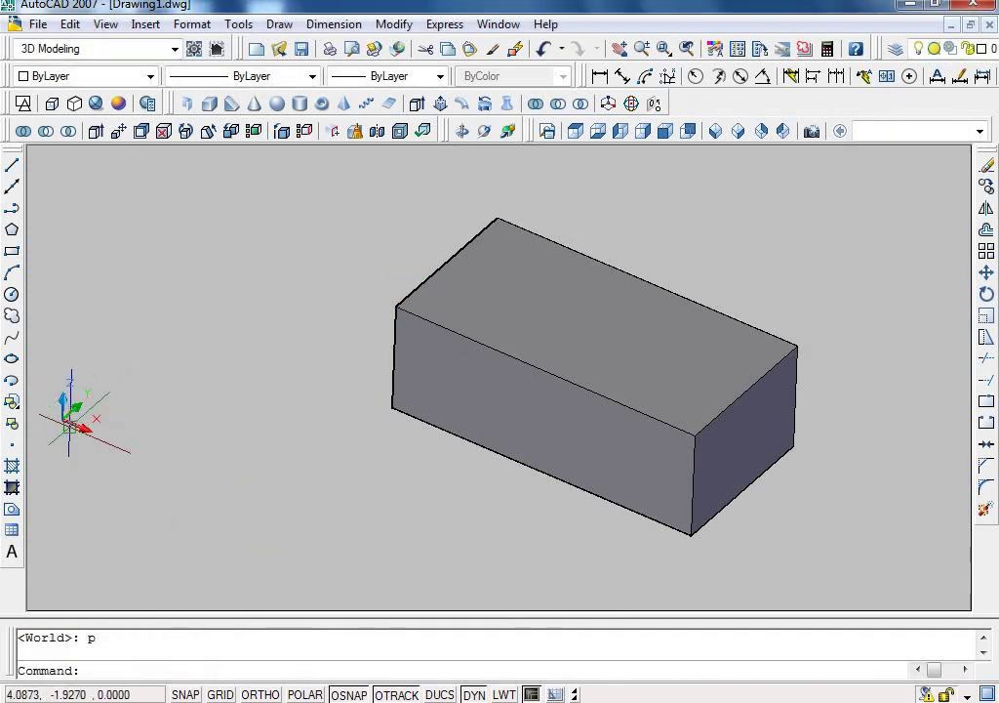